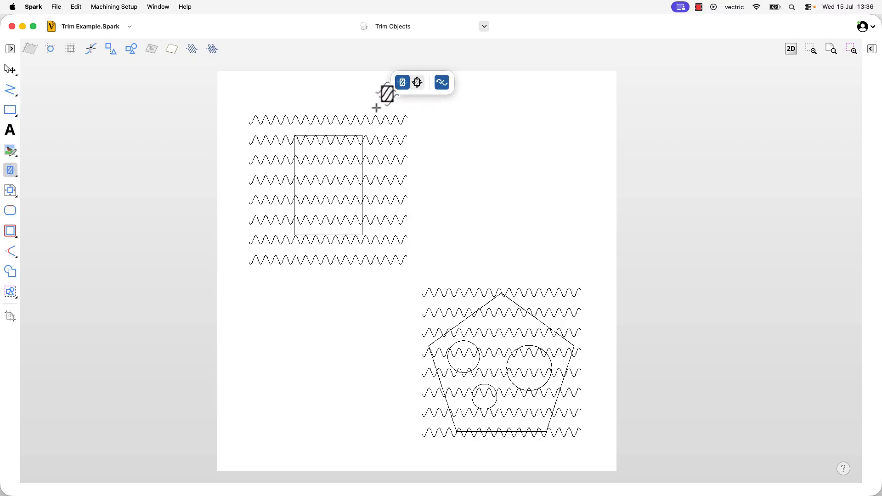
Try trimming away the upper-left wavy lines outside the rectangle boundary, and undo the trim.
{"action": "left_click_drag", "start_coordinate": [375, 107], "coordinate": [413, 284]}
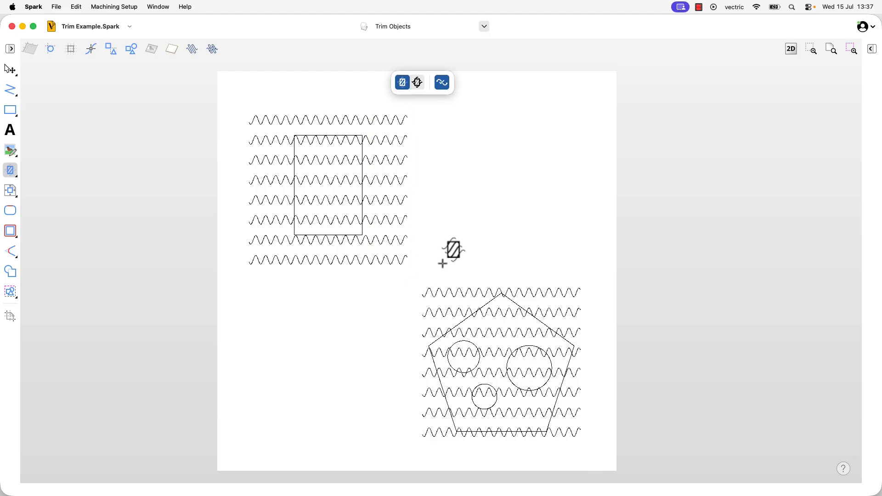
{"action": "left_click_drag", "start_coordinate": [426, 266], "coordinate": [379, 115]}
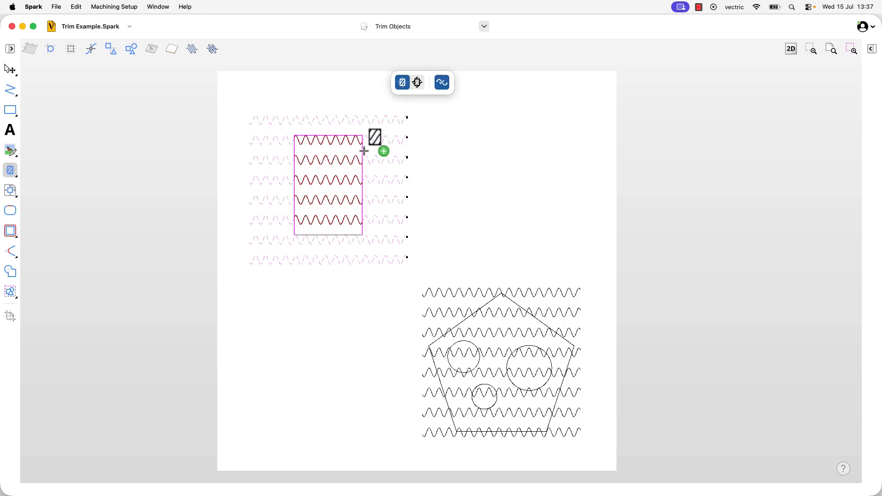
{"action": "left_click", "coordinate": [364, 150]}
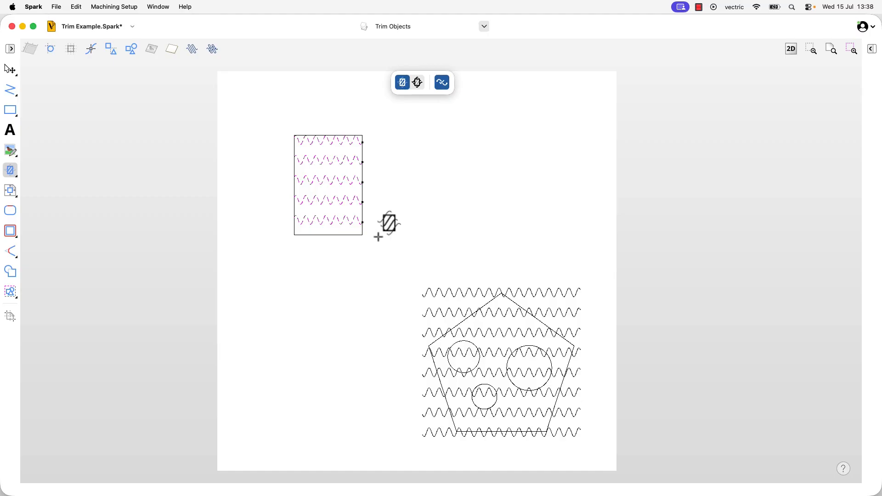
{"action": "key", "text": "super+z"}
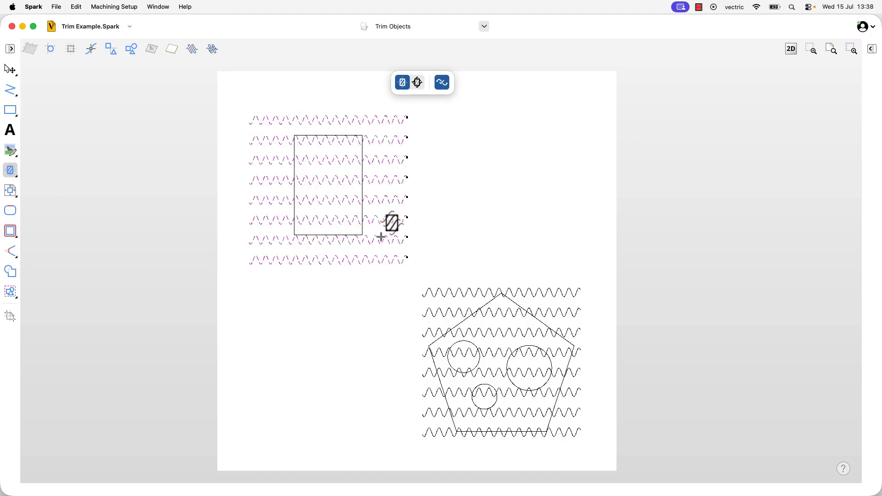
Clear the upper-left wavy lines inside the rectangle with Clear Inside Boundary, deselect the remaining lines and leave the tool.
{"action": "left_click", "coordinate": [419, 87]}
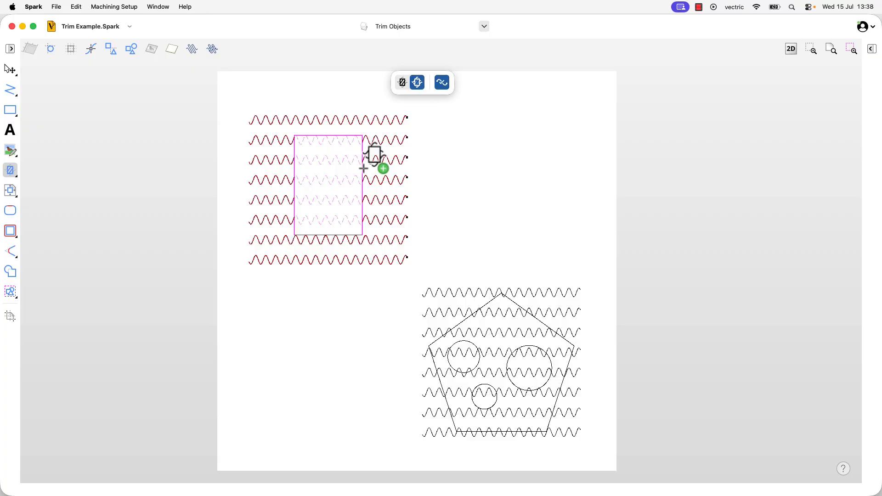
{"action": "left_click", "coordinate": [363, 168]}
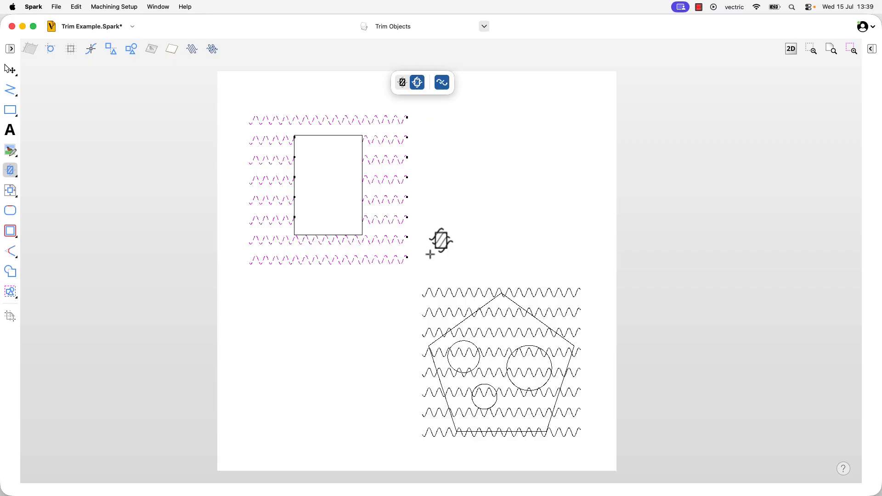
{"action": "left_click_drag", "start_coordinate": [413, 267], "coordinate": [377, 111]}
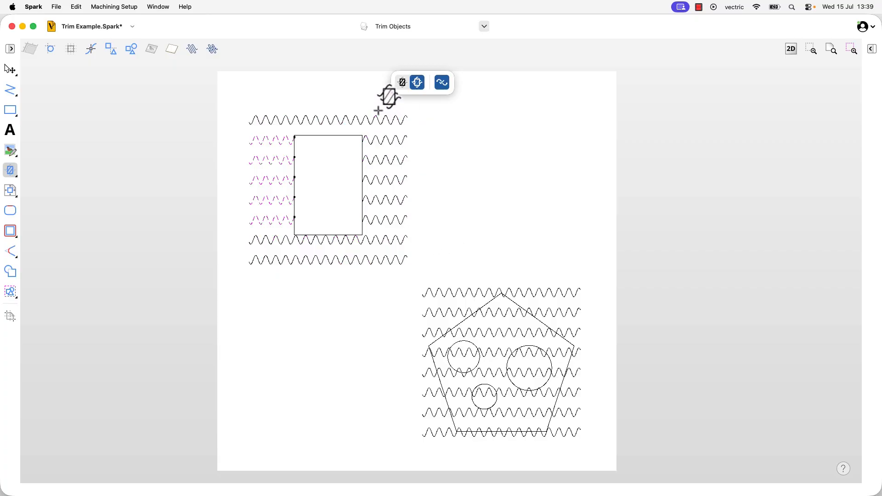
{"action": "left_click_drag", "start_coordinate": [283, 230], "coordinate": [241, 135]}
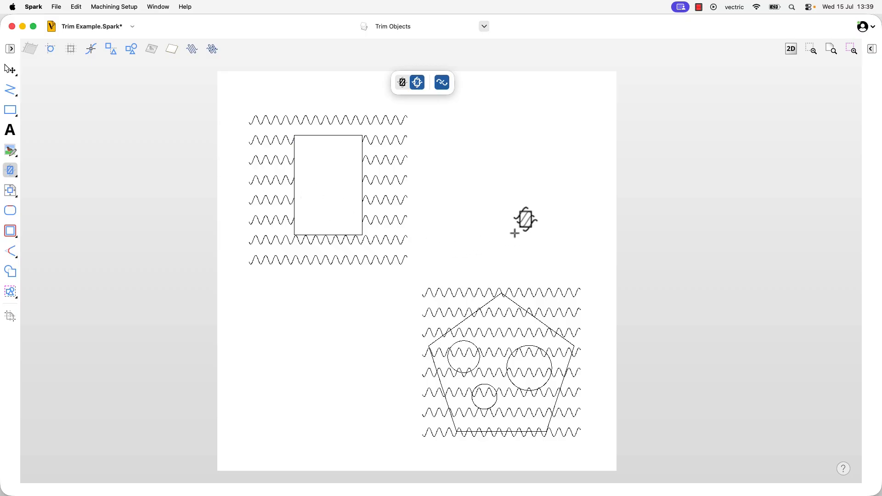
{"action": "key", "text": "Escape"}
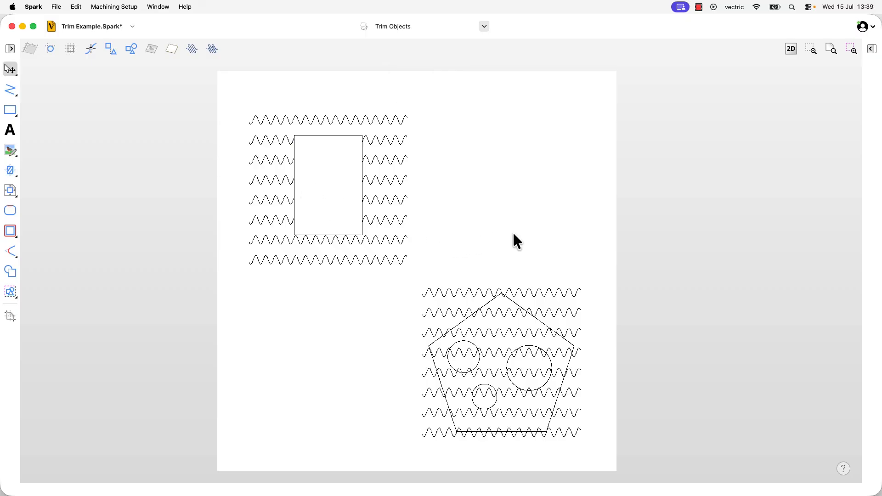
Try moving the pentagon and circles group off the wavy lines into the empty area above, and undo both moves.
{"action": "left_click", "coordinate": [489, 305]}
{"action": "left_click_drag", "start_coordinate": [501, 363], "coordinate": [501, 171]}
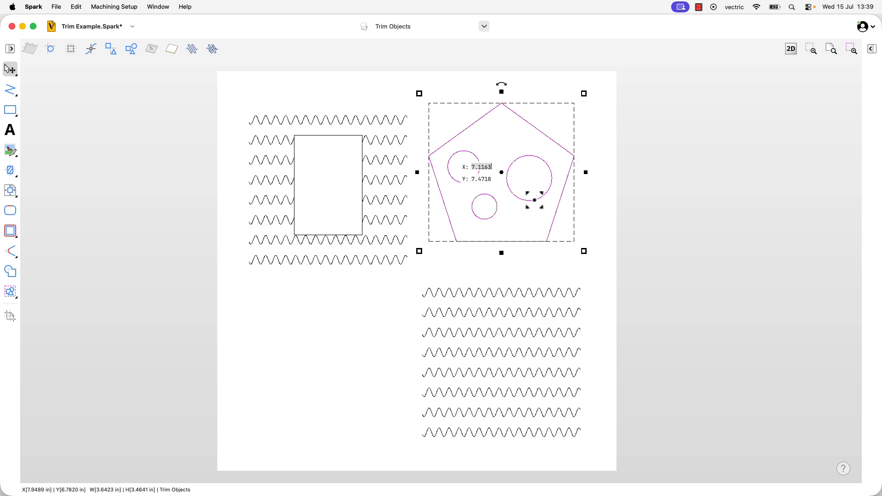
{"action": "left_click_drag", "start_coordinate": [504, 173], "coordinate": [519, 192]}
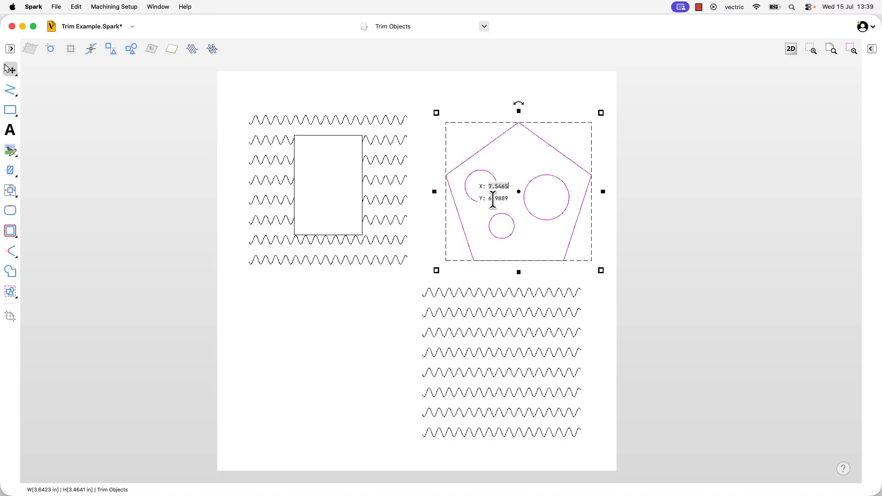
{"action": "key", "text": "super+z"}
{"action": "key", "text": "super+z"}
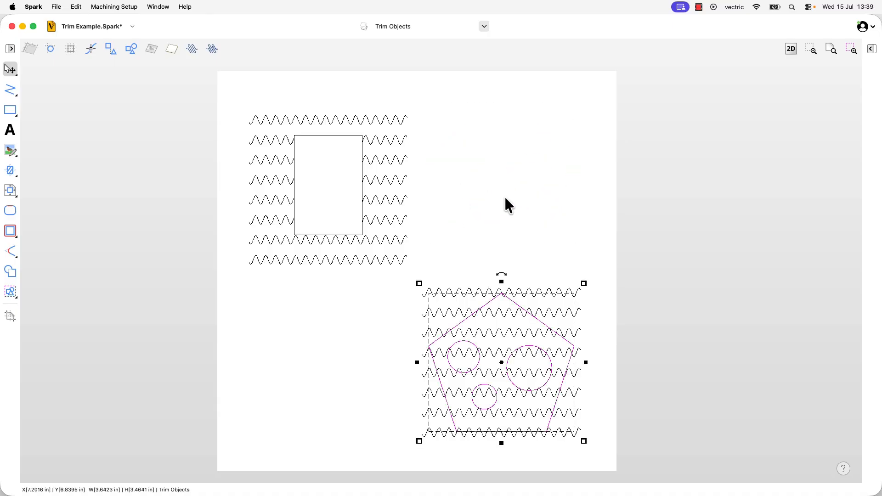
{"action": "left_click", "coordinate": [485, 227]}
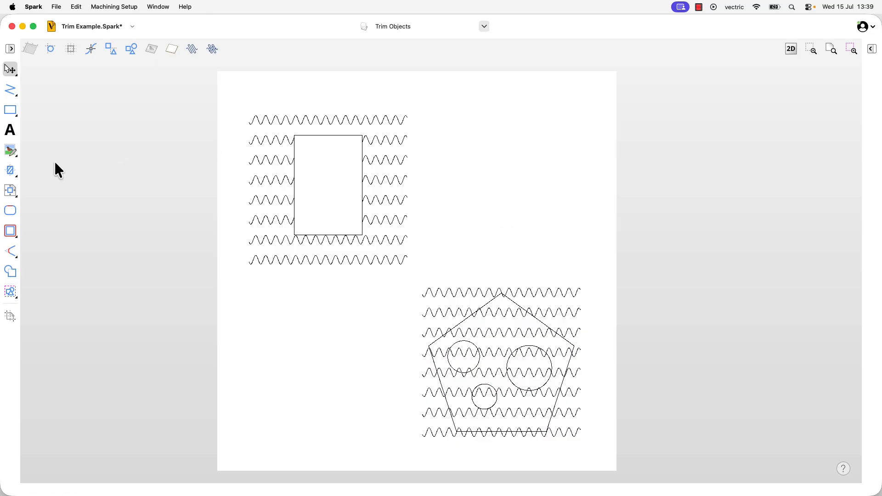
Try trimming the lower-right wavy lines outside the pentagon and within its circles using Trim Boundary, and undo the trim.
{"action": "left_click_drag", "start_coordinate": [15, 178], "coordinate": [43, 189]}
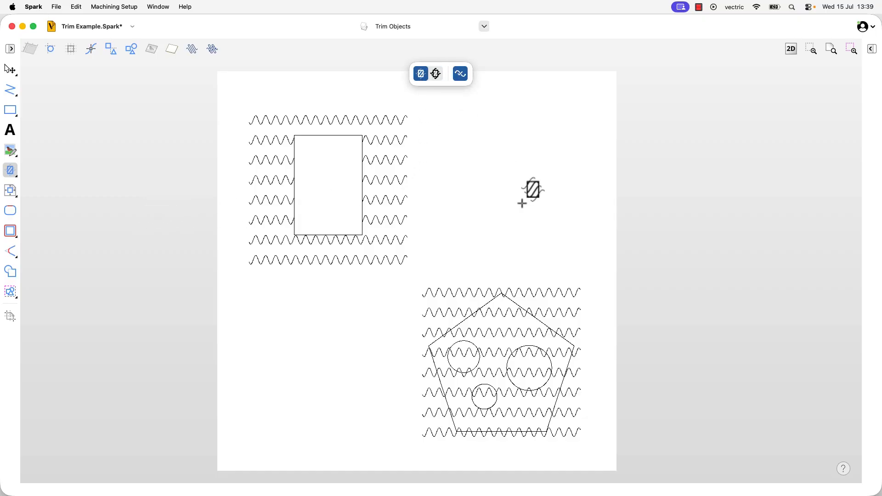
{"action": "left_click_drag", "start_coordinate": [599, 449], "coordinate": [579, 278]}
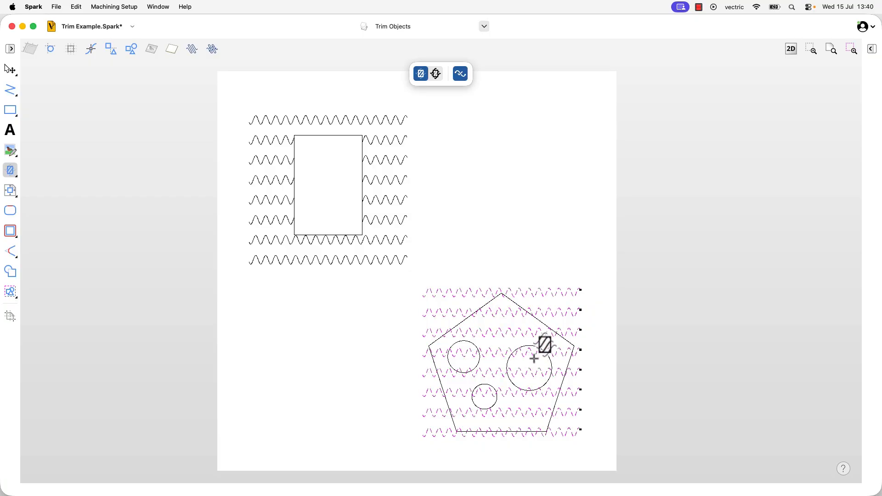
{"action": "left_click", "coordinate": [566, 341], "text": "shift"}
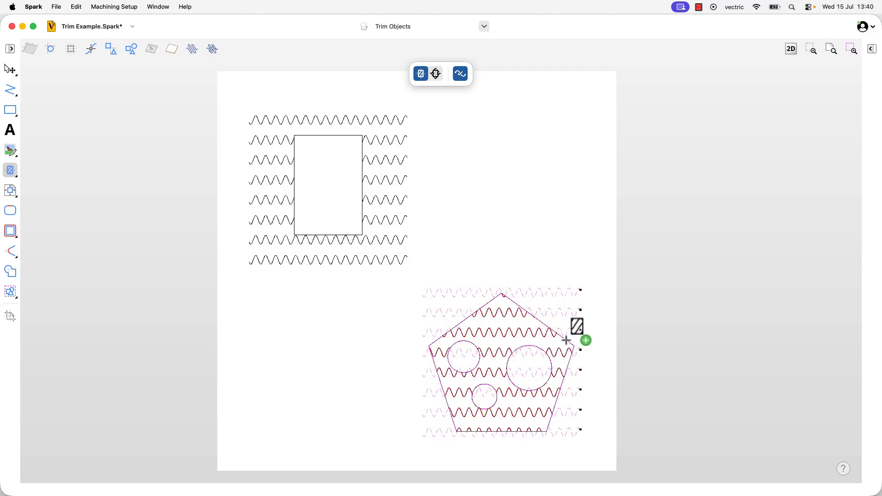
{"action": "left_click", "coordinate": [566, 340]}
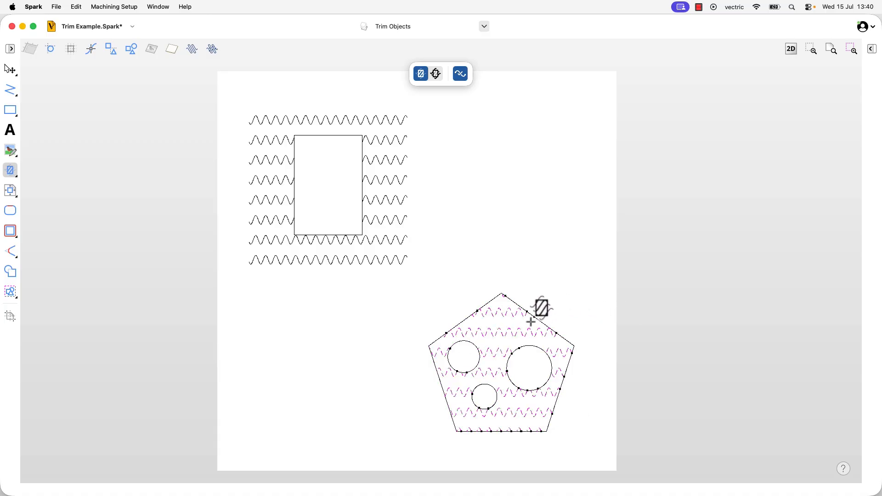
{"action": "key", "text": "super+z"}
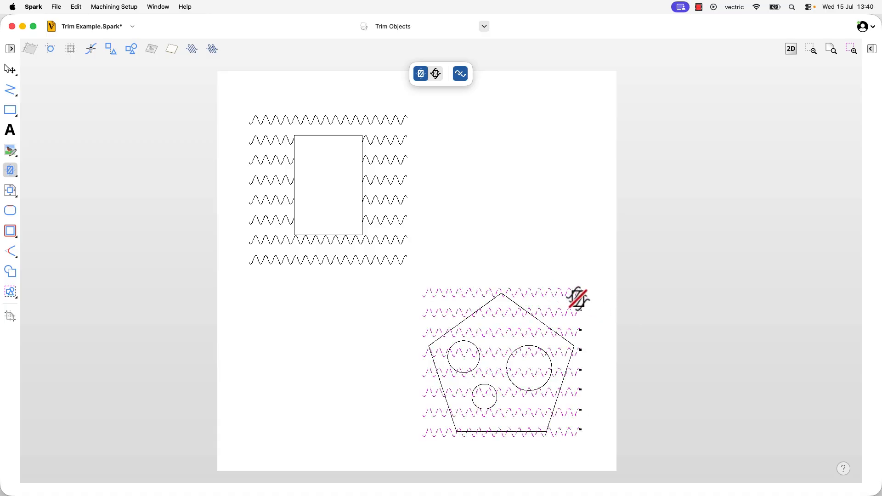
Clear the selected wavy lines inside the pentagon but keep those within its circles, and set trimming back to clearing outside the boundary.
{"action": "left_click", "coordinate": [435, 74]}
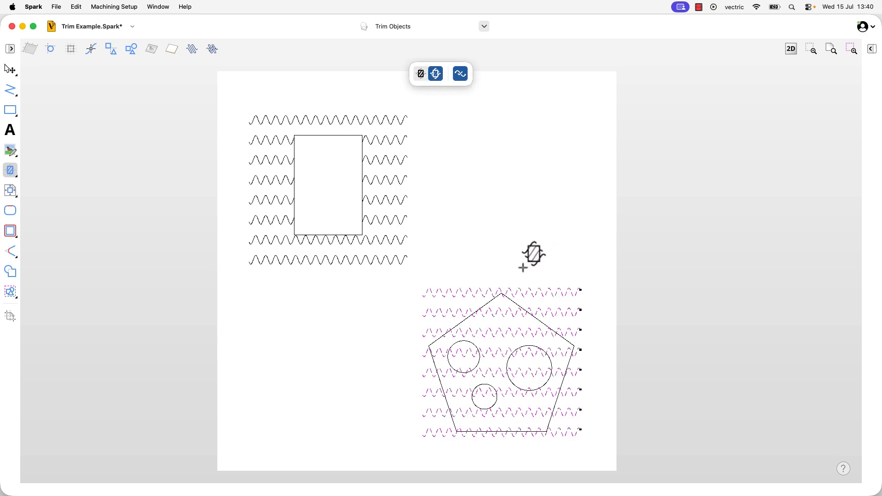
{"action": "left_click", "coordinate": [516, 304]}
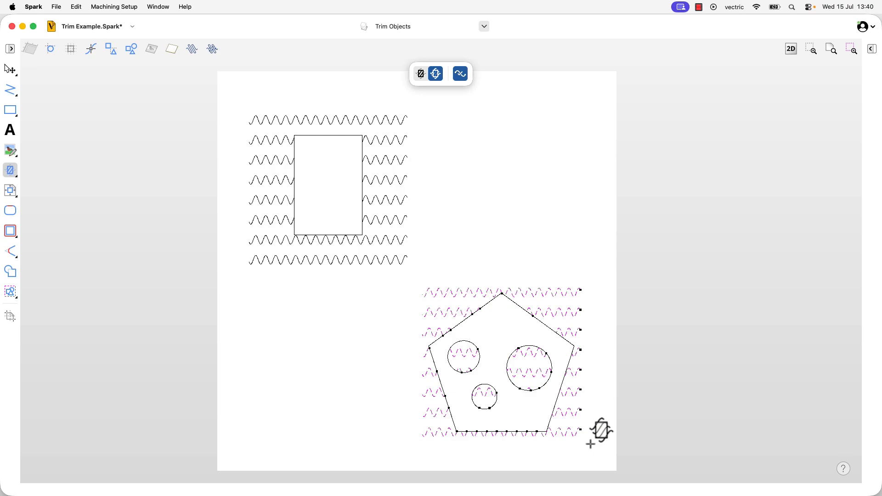
{"action": "left_click", "coordinate": [421, 74]}
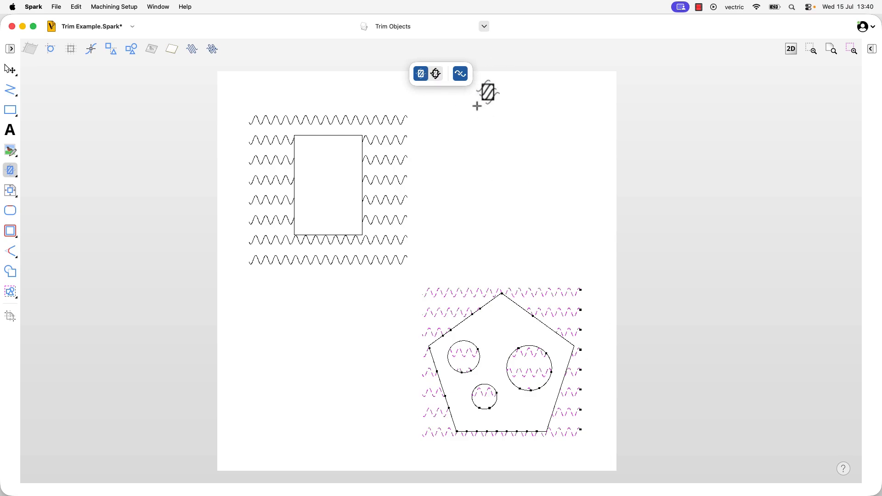
Hide the Trim Objects layer, show the Box layer and make Box the active layer.
{"action": "left_click", "coordinate": [484, 26]}
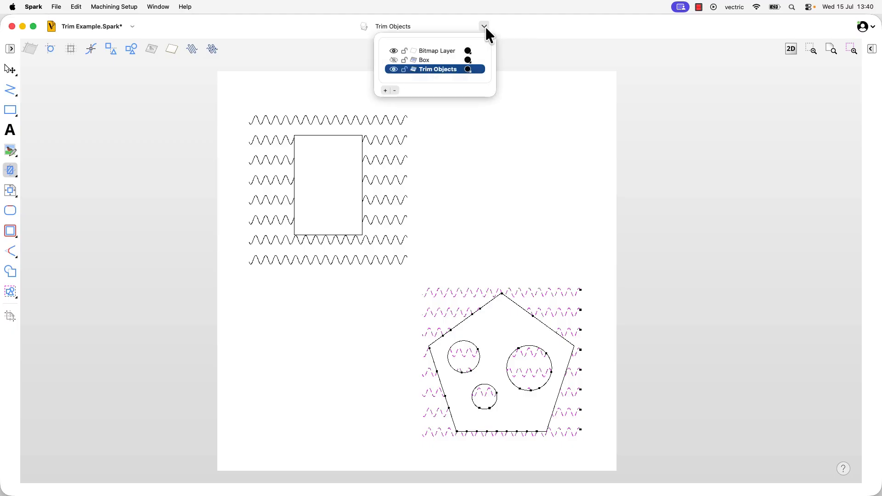
{"action": "left_click", "coordinate": [394, 69]}
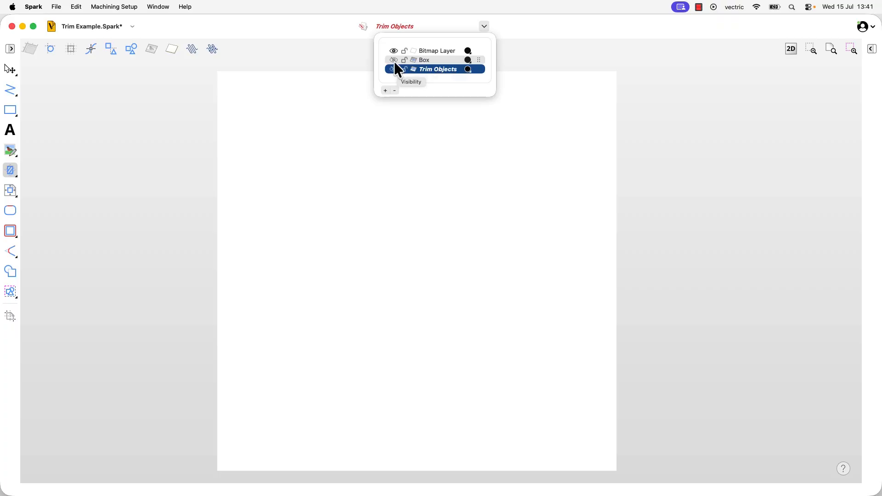
{"action": "left_click", "coordinate": [394, 61]}
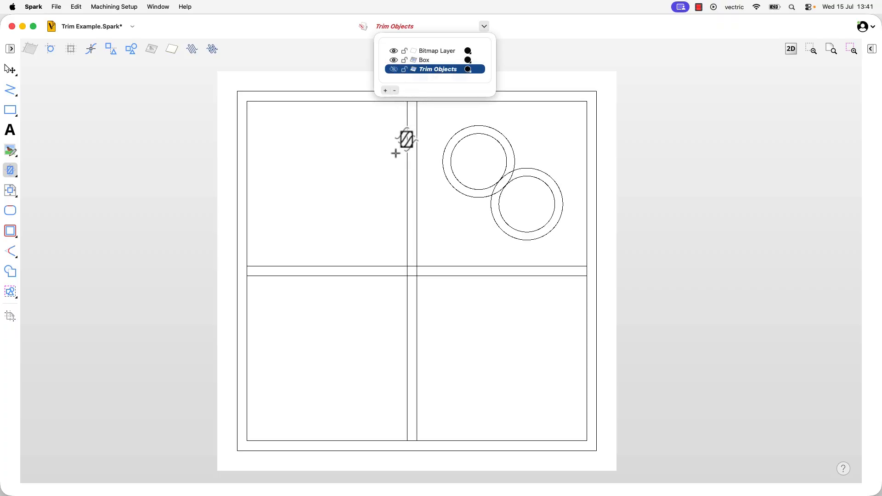
{"action": "left_click", "coordinate": [428, 61]}
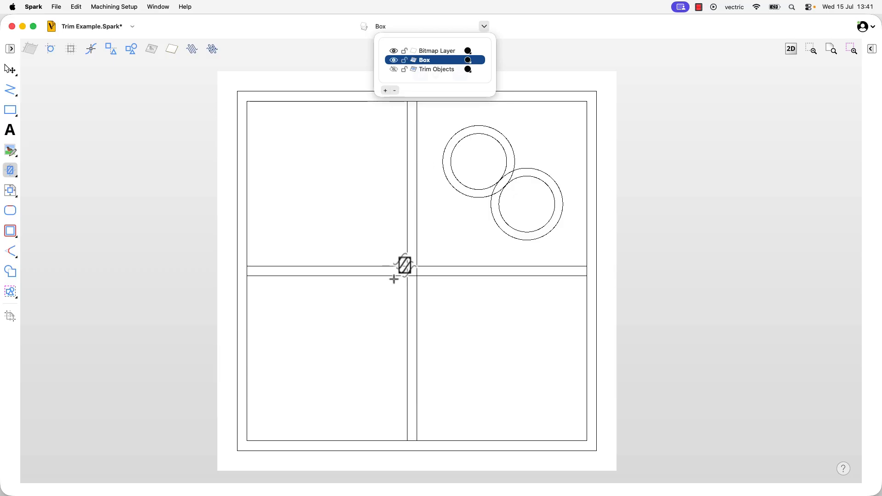
Draw a 1 x 1 inch square and centre it on the intersection of the box dividers.
{"action": "left_click", "coordinate": [11, 112]}
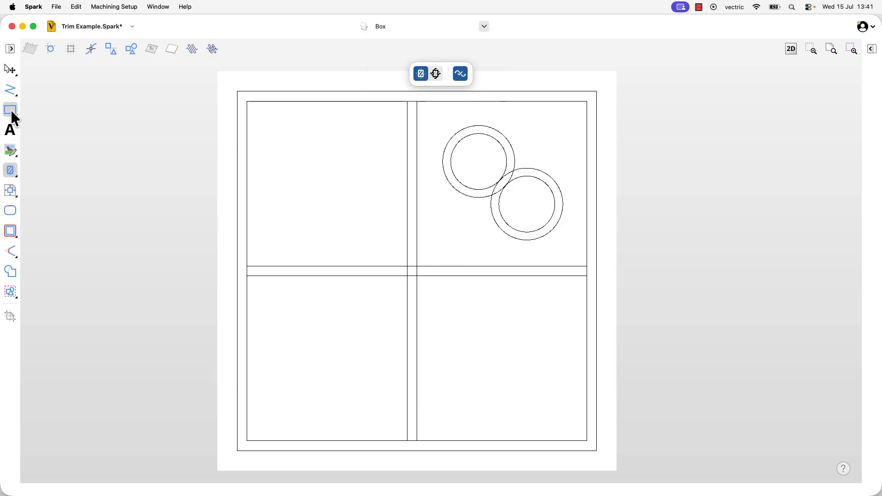
{"action": "left_click", "coordinate": [40, 115]}
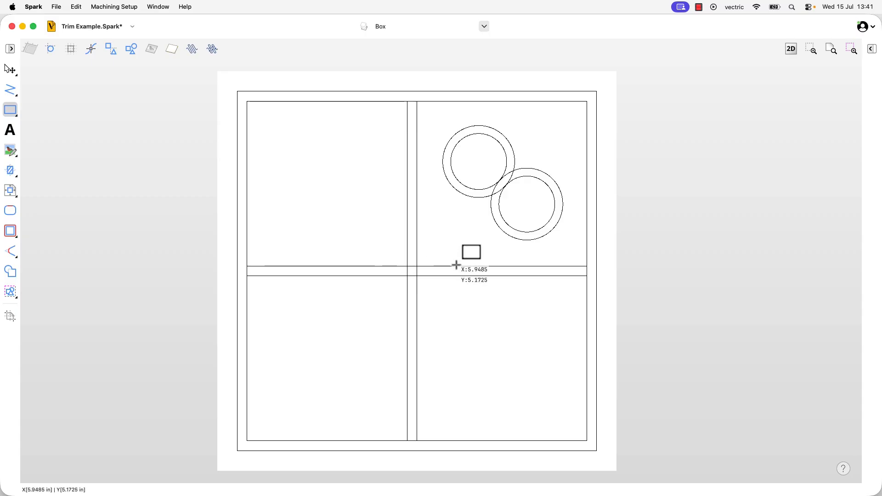
{"action": "mouse_move", "coordinate": [406, 262]}
{"action": "left_mouse_down"}
{"action": "mouse_move", "coordinate": [389, 252]}
{"action": "mouse_move", "coordinate": [392, 232]}
{"action": "mouse_move", "coordinate": [372, 232]}
{"action": "left_mouse_up"}
{"action": "left_click", "coordinate": [10, 69]}
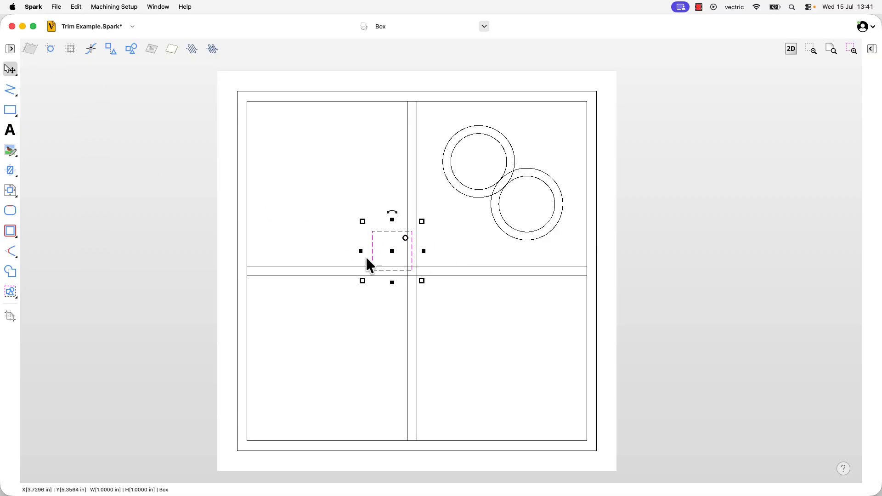
{"action": "left_click_drag", "start_coordinate": [391, 252], "coordinate": [412, 272]}
{"action": "left_click", "coordinate": [318, 327]}
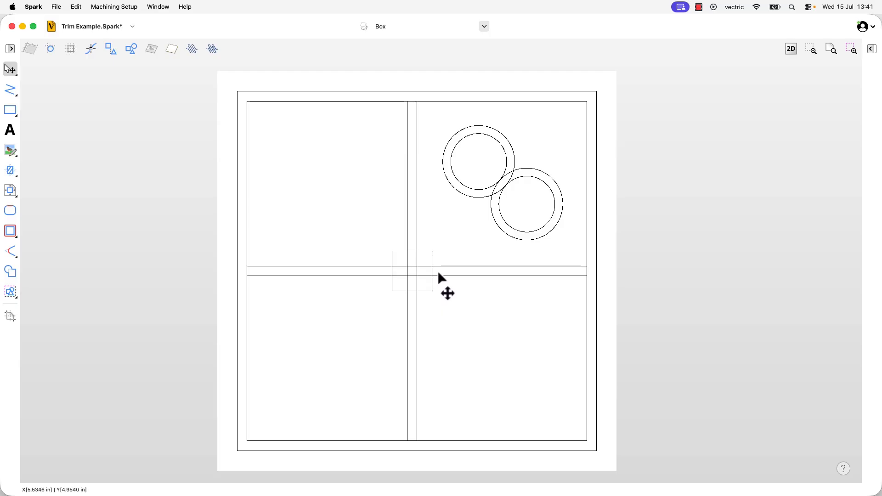
Trim off the square's four corners with Trim Vector, leaving only its edge segments between the divider lines.
{"action": "left_click", "coordinate": [11, 169]}
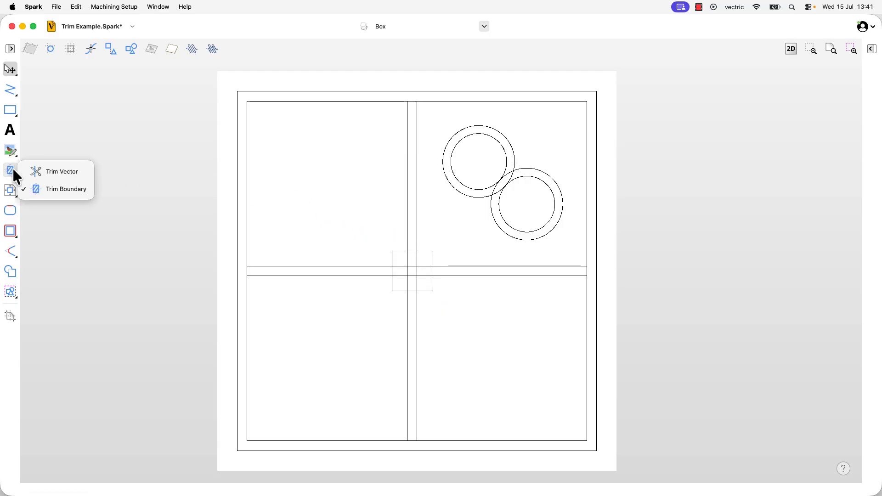
{"action": "left_click", "coordinate": [62, 174]}
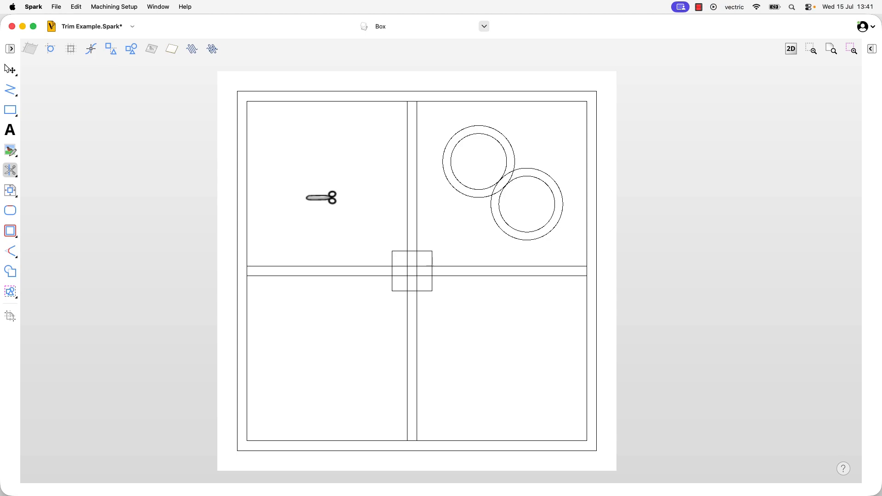
{"action": "scroll", "coordinate": [420, 280], "scroll_direction": "up", "scroll_amount": 3}
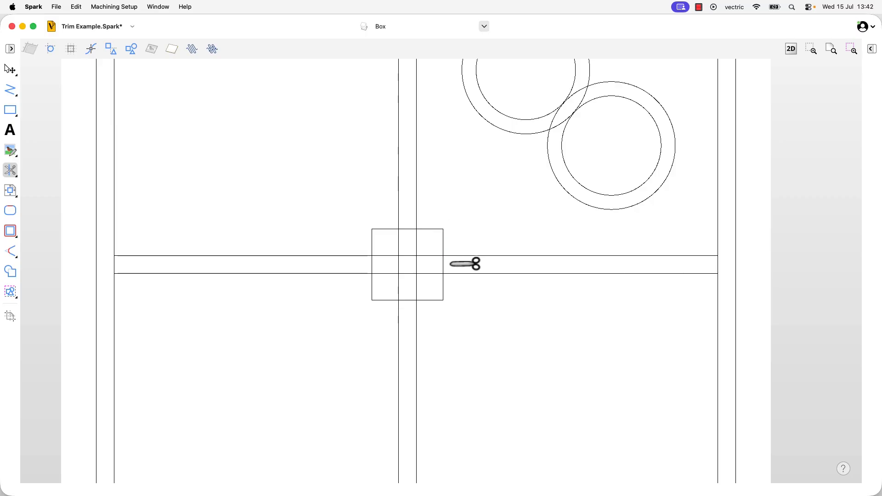
{"action": "left_click", "coordinate": [446, 235]}
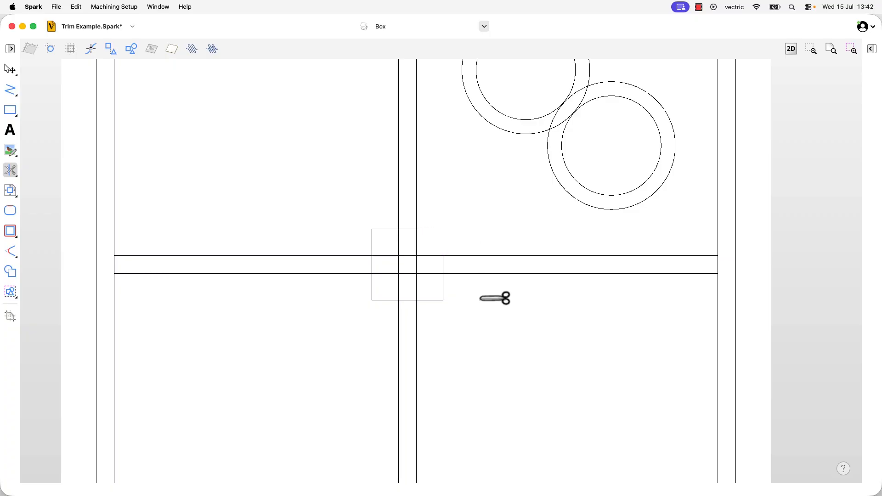
{"action": "left_click", "coordinate": [446, 286]}
{"action": "left_click", "coordinate": [391, 298]}
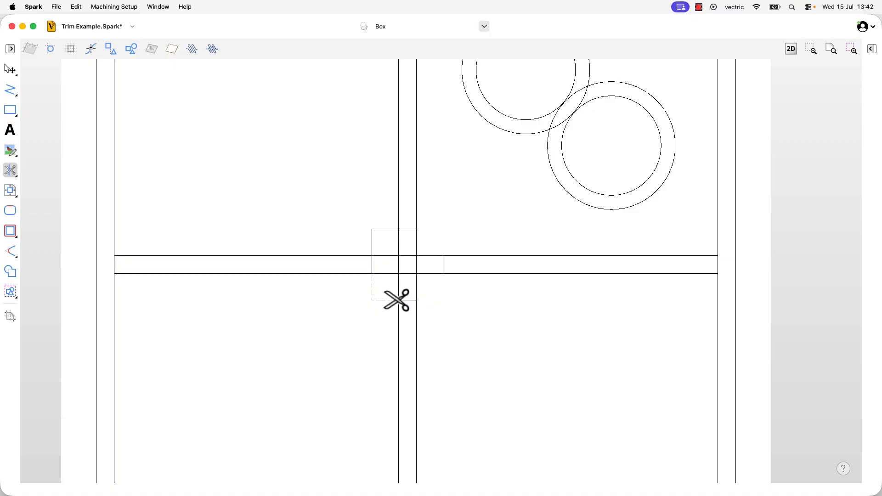
{"action": "left_click", "coordinate": [369, 236]}
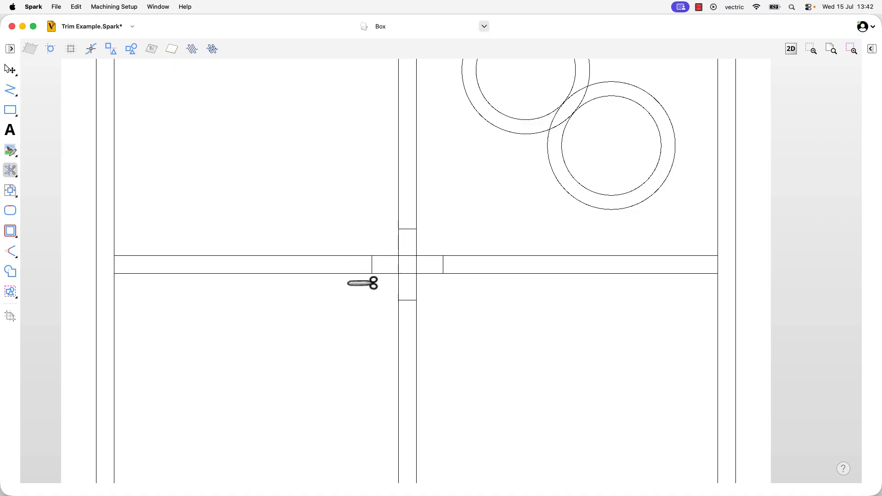
Trim away the square's leftover edges and the crossing divider segments with Trim Vector, leaving an open intersection between the four compartments.
{"action": "scroll", "coordinate": [423, 252], "scroll_direction": "up", "scroll_amount": 4}
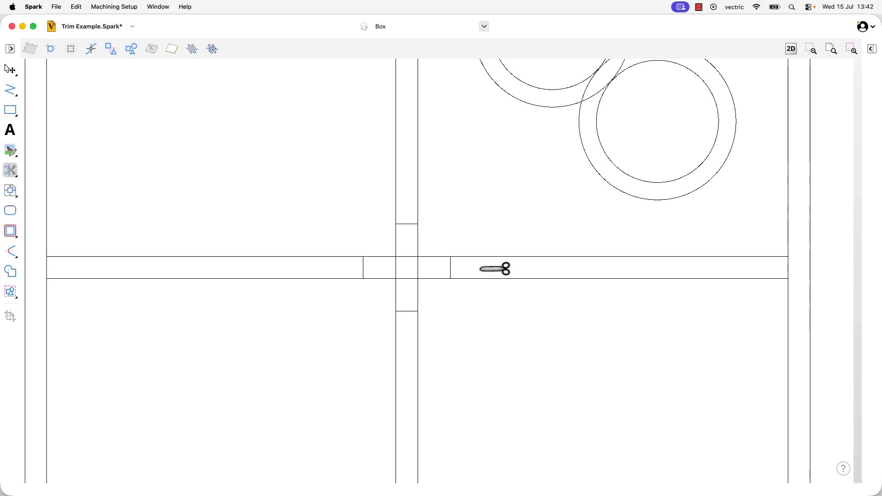
{"action": "left_click", "coordinate": [451, 268]}
{"action": "left_click", "coordinate": [418, 267]}
{"action": "left_click", "coordinate": [396, 268]}
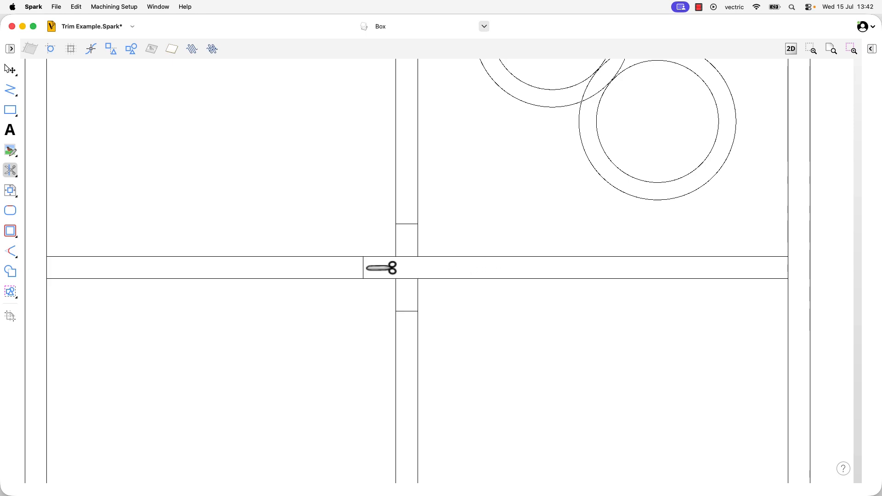
{"action": "left_click", "coordinate": [402, 279]}
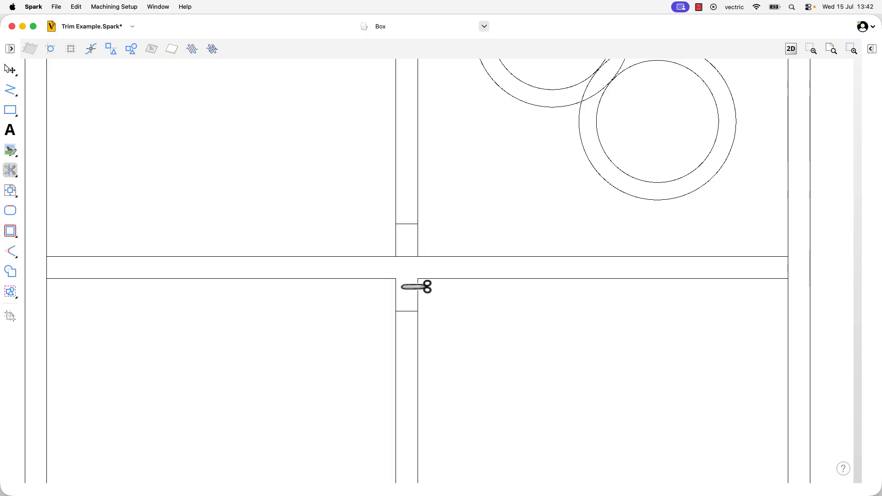
{"action": "left_click", "coordinate": [403, 311]}
{"action": "left_click", "coordinate": [402, 257]}
{"action": "left_click", "coordinate": [404, 224]}
{"action": "scroll", "coordinate": [428, 271], "scroll_direction": "down", "scroll_amount": 5}
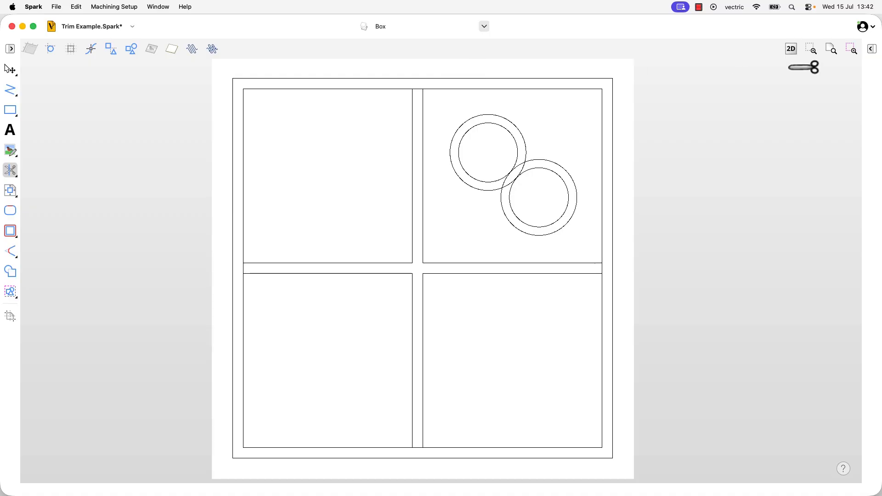
{"action": "left_click", "coordinate": [831, 50]}
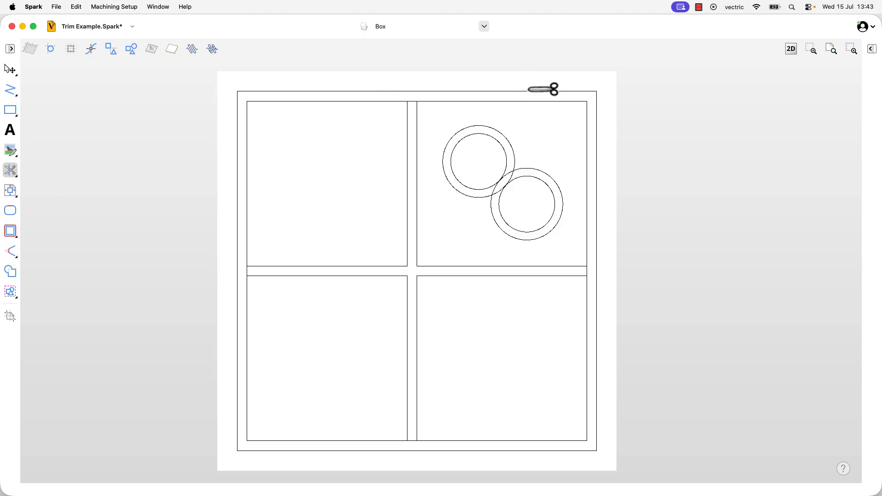
Show the Trim Objects layer and check how Trim Vector responds to the pentagon and its circles.
{"action": "left_click", "coordinate": [530, 102]}
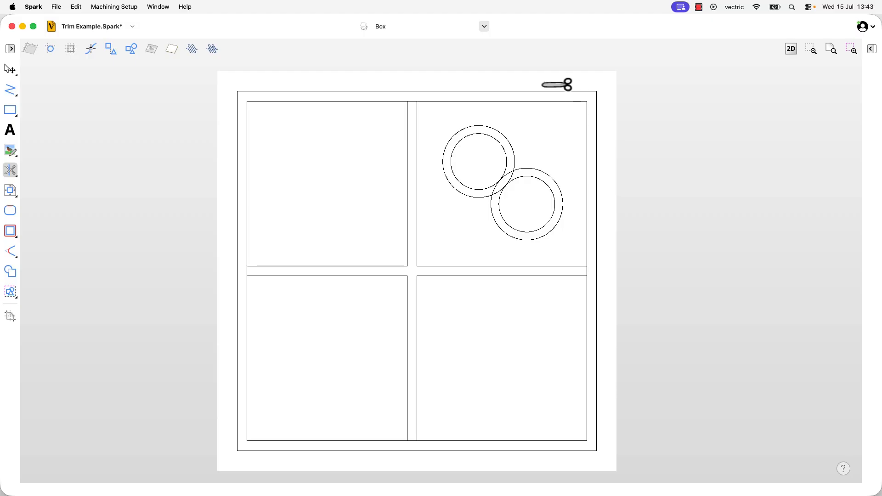
{"action": "left_click", "coordinate": [484, 26]}
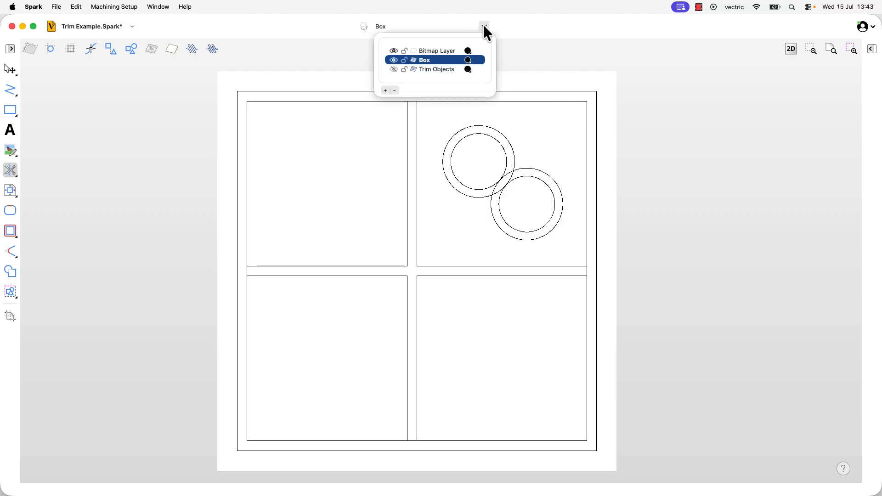
{"action": "left_click", "coordinate": [394, 69]}
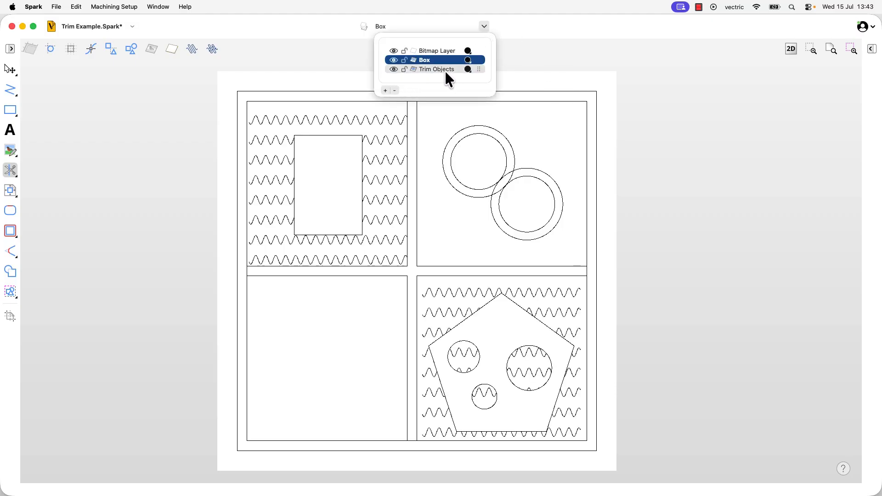
{"action": "left_click", "coordinate": [487, 26]}
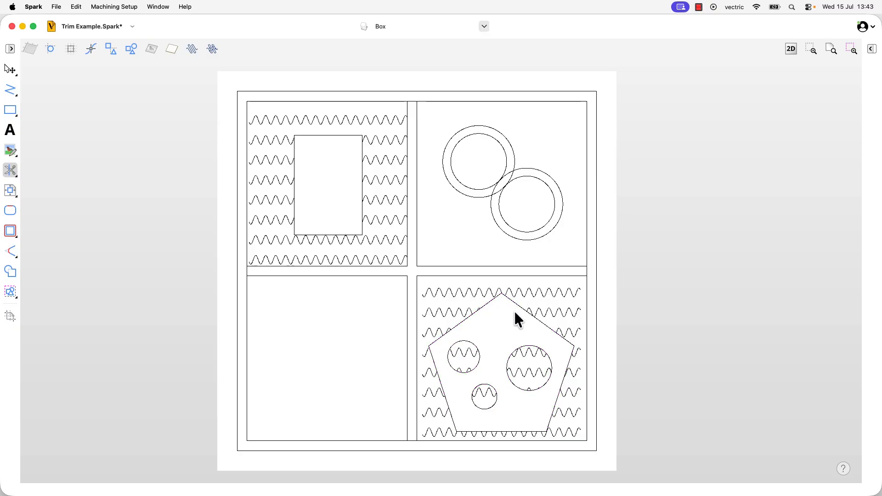
{"action": "scroll", "coordinate": [513, 310], "scroll_direction": "up", "scroll_amount": 3}
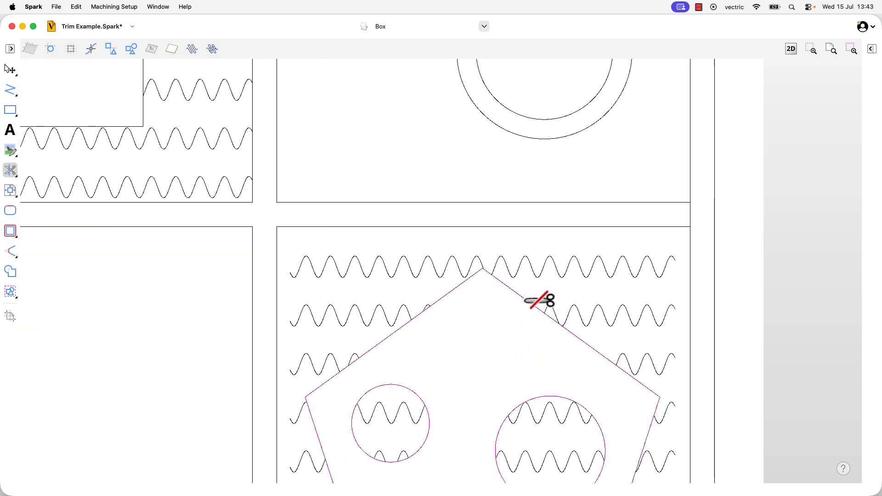
{"action": "scroll", "coordinate": [524, 302], "scroll_direction": "up", "scroll_amount": 3}
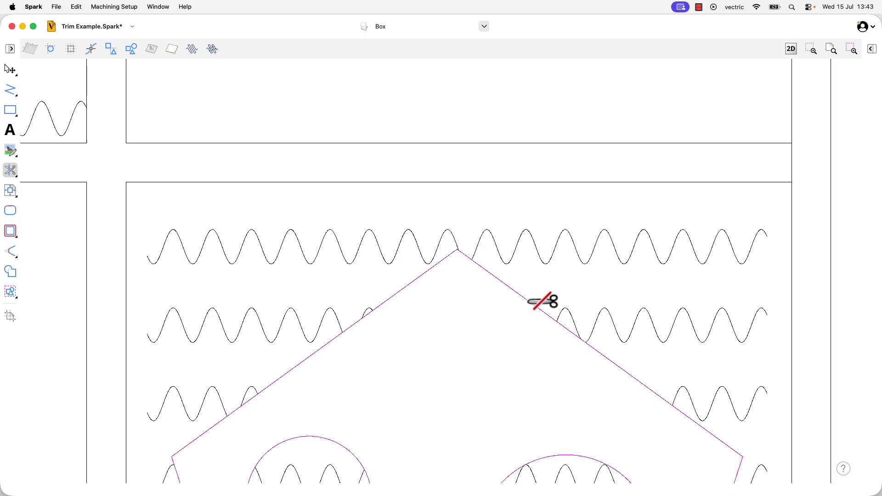
{"action": "scroll", "coordinate": [528, 301], "scroll_direction": "down", "scroll_amount": 5}
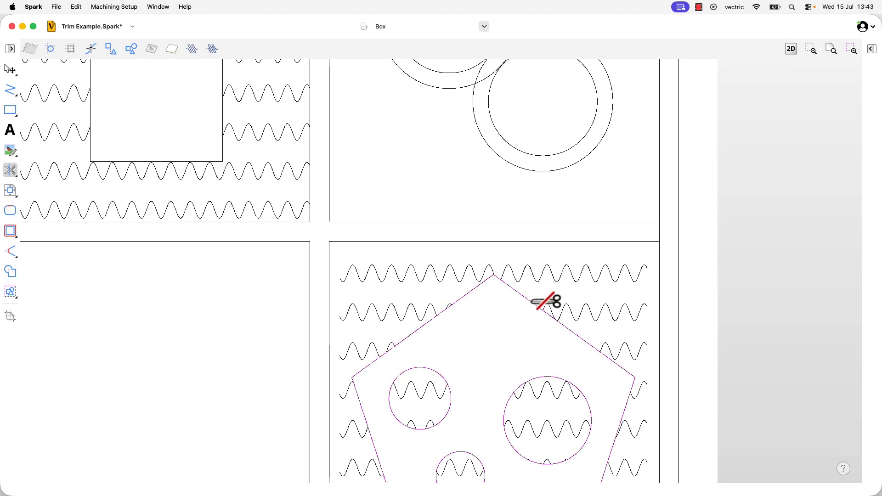
{"action": "left_click", "coordinate": [832, 49]}
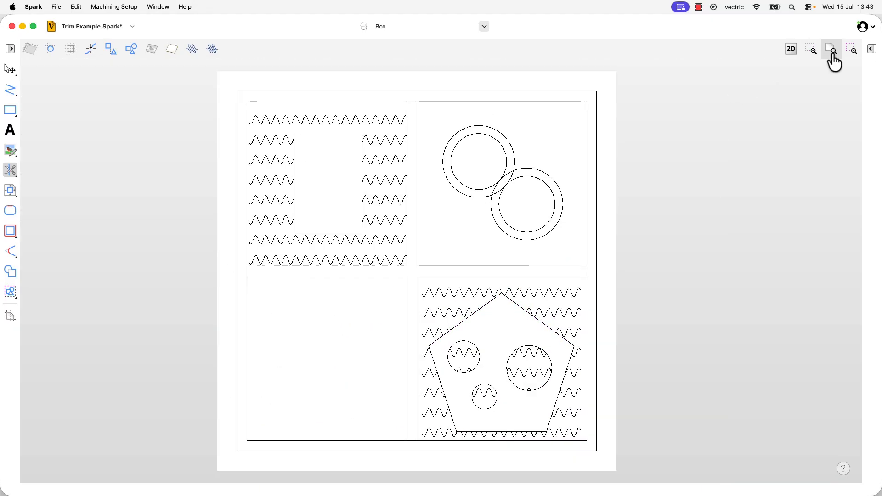
Hide the Trim Objects layer again, leaving the Box layer shown and active.
{"action": "left_click", "coordinate": [485, 26]}
{"action": "left_click", "coordinate": [394, 69]}
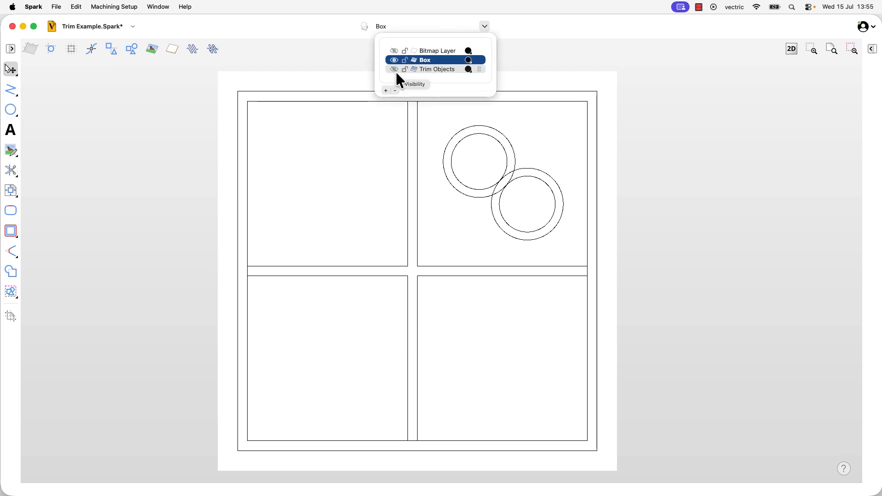
{"action": "left_click", "coordinate": [527, 152]}
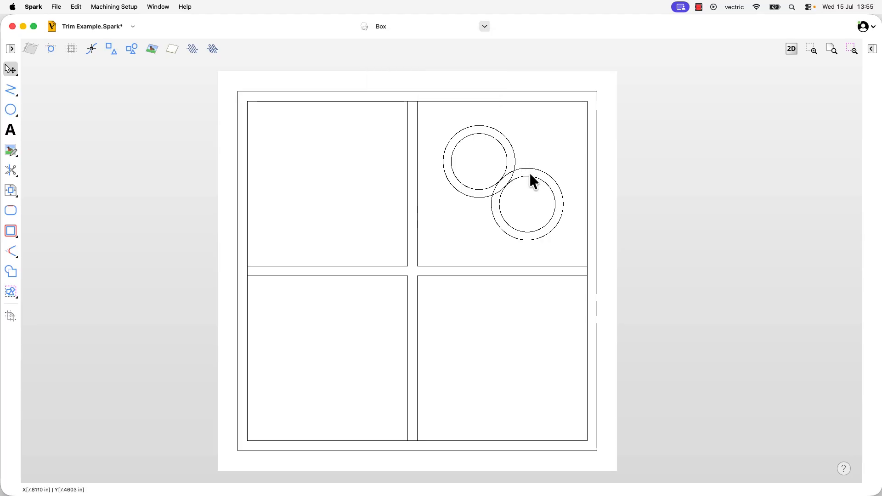
Trim away the overlapping arcs between the two double circles with Trim Vector, leaving one joined outer outline around two inner circles.
{"action": "left_click", "coordinate": [14, 169]}
{"action": "scroll", "coordinate": [514, 174], "scroll_direction": "up", "scroll_amount": 5}
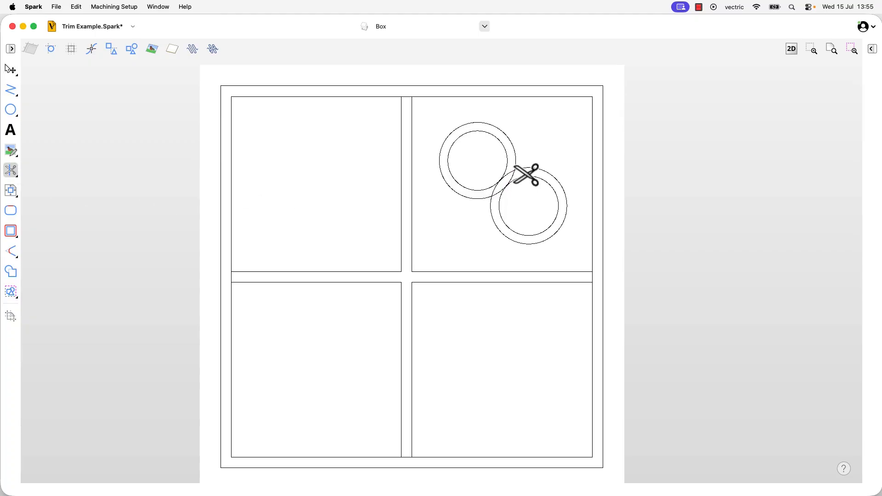
{"action": "scroll", "coordinate": [513, 174], "scroll_direction": "up", "scroll_amount": 3}
{"action": "scroll", "coordinate": [523, 145], "scroll_direction": "down", "scroll_amount": 5}
{"action": "scroll", "coordinate": [518, 142], "scroll_direction": "up", "scroll_amount": 2}
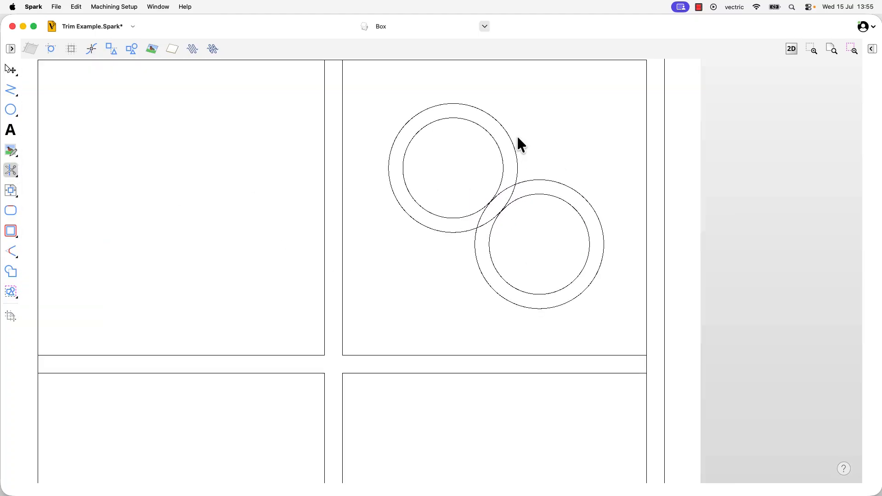
{"action": "scroll", "coordinate": [518, 137], "scroll_direction": "up", "scroll_amount": 1}
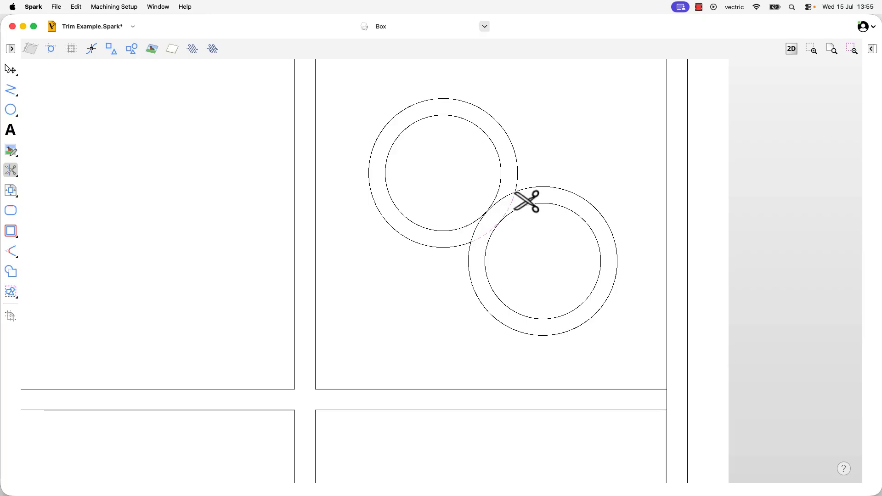
{"action": "scroll", "coordinate": [530, 200], "scroll_direction": "up", "scroll_amount": 1}
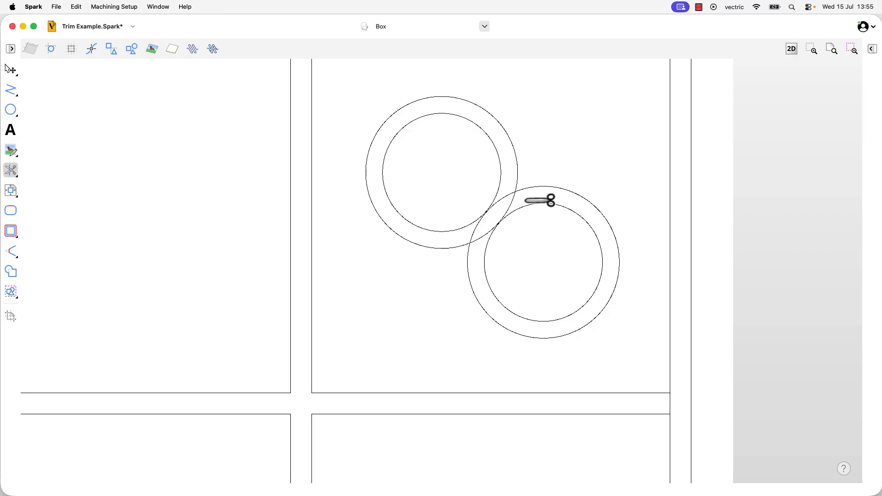
{"action": "left_click", "coordinate": [512, 200]}
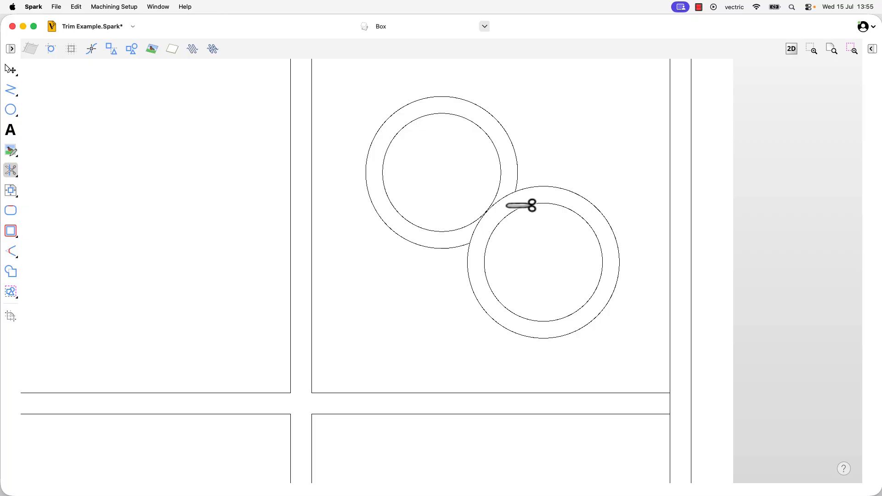
{"action": "left_click", "coordinate": [517, 199]}
{"action": "key", "text": "Escape"}
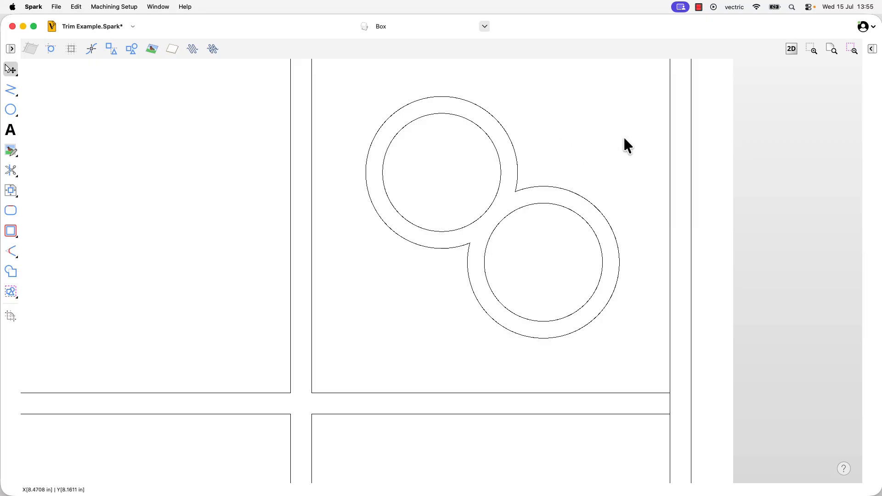
{"action": "left_click", "coordinate": [834, 50]}
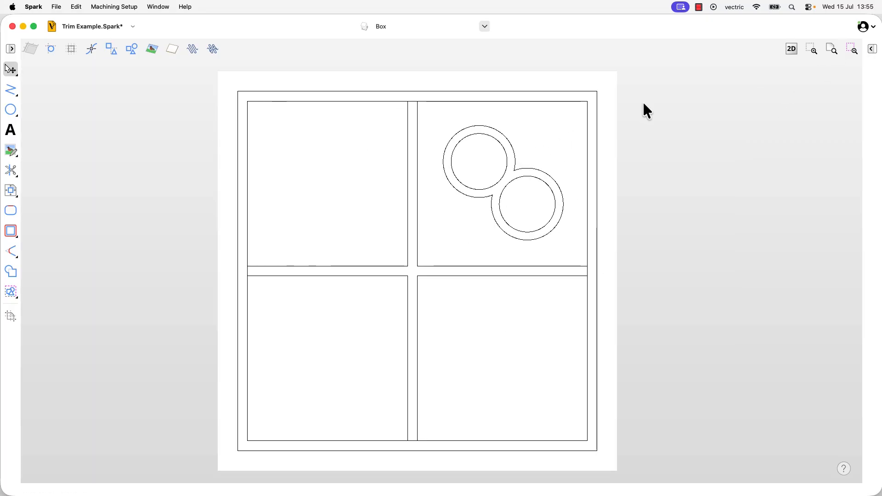
Hide the Box layer, make Bitmap Layer the active layer and show it.
{"action": "left_click", "coordinate": [485, 26]}
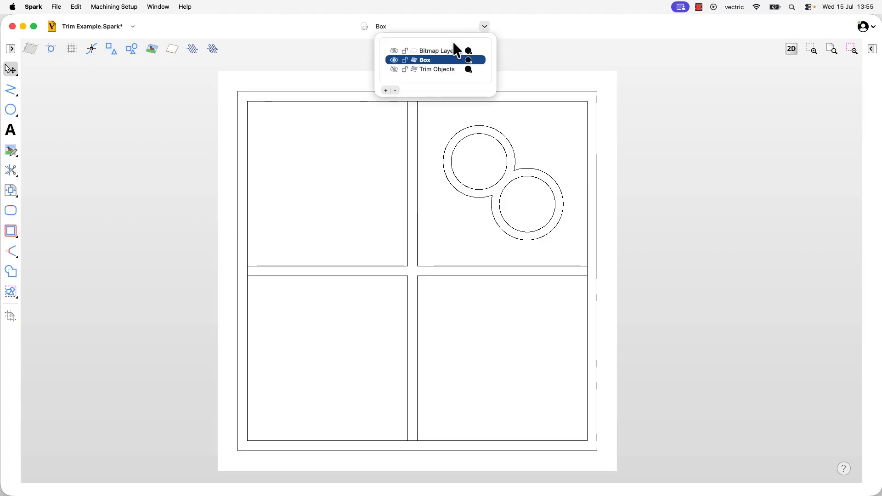
{"action": "left_click", "coordinate": [395, 60]}
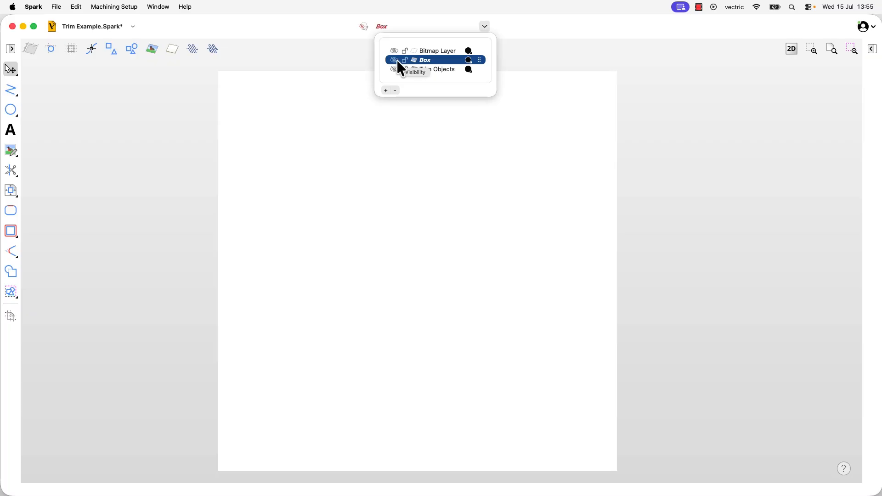
{"action": "left_click", "coordinate": [416, 51]}
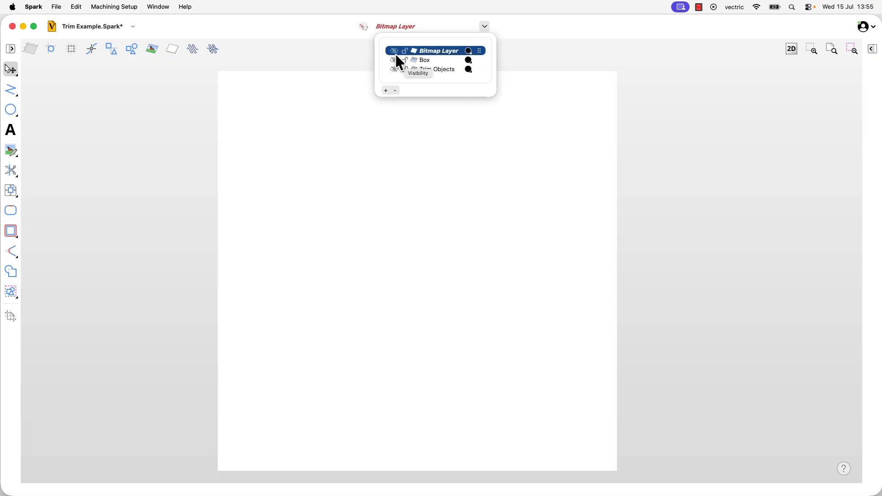
{"action": "left_click", "coordinate": [394, 51]}
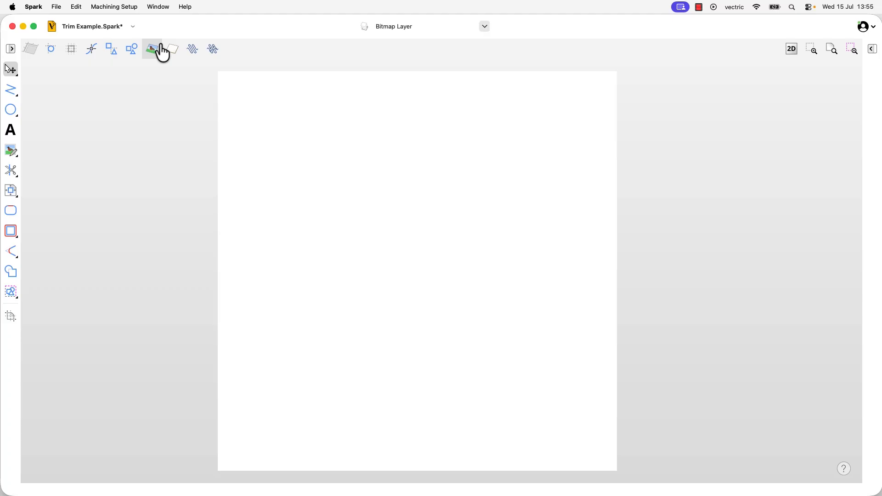
Import the cartoon cat picture onto the Bitmap Layer.
{"action": "left_click", "coordinate": [60, 7]}
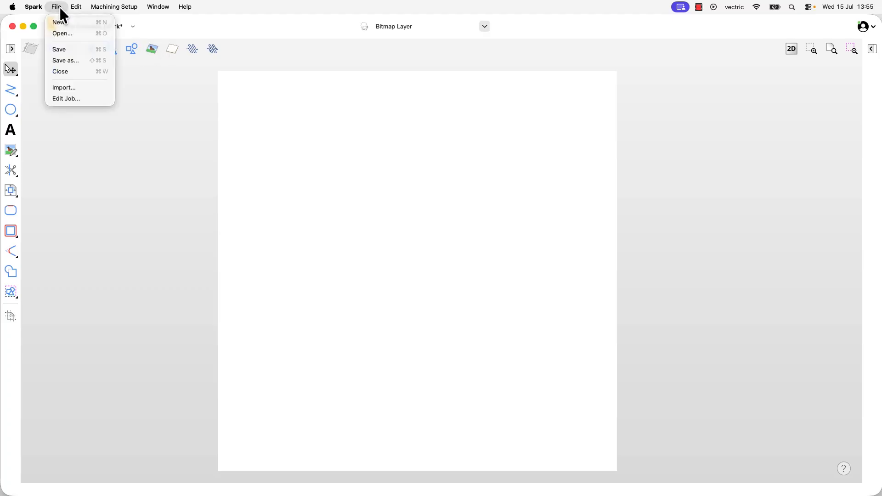
{"action": "left_click", "coordinate": [79, 87]}
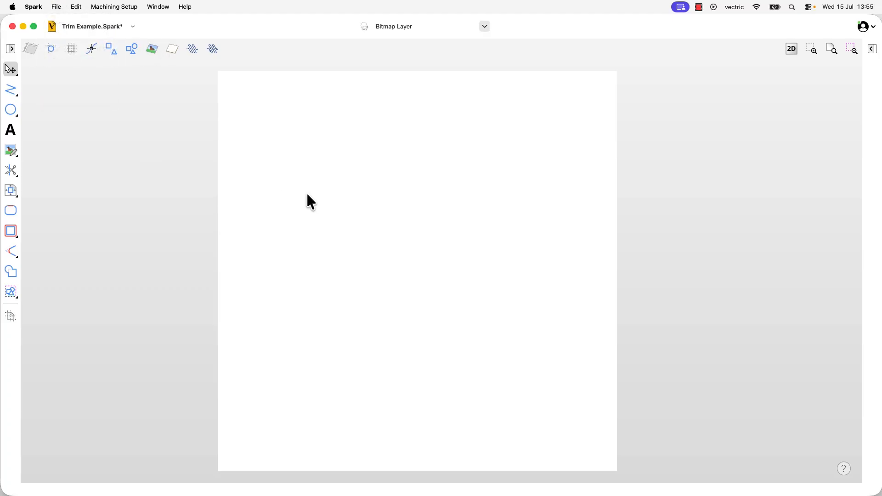
{"action": "double_click", "coordinate": [472, 134]}
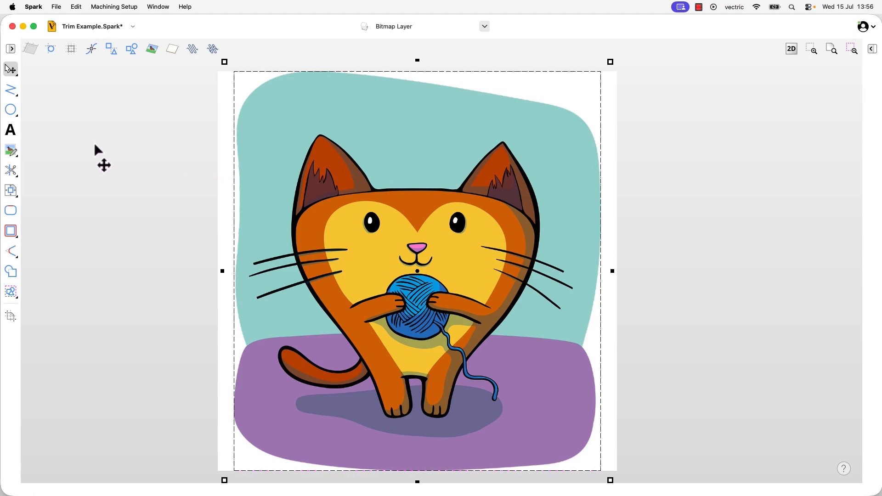
Draw a circle about 6.4 inches in diameter centred on the cat picture and undo the stray second circle.
{"action": "left_click", "coordinate": [10, 109]}
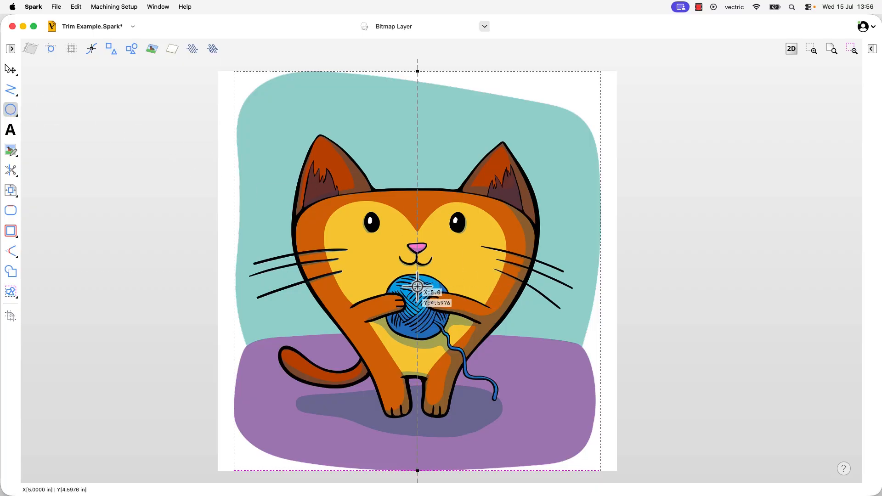
{"action": "left_click", "coordinate": [417, 271]}
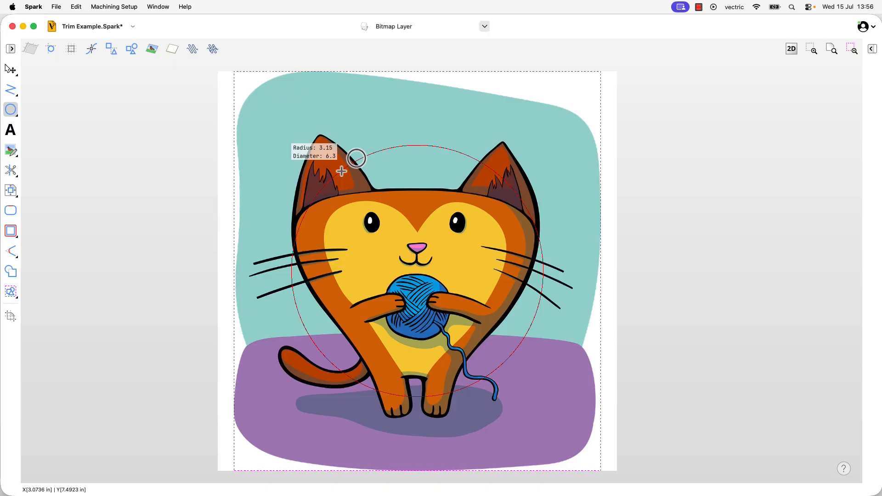
{"action": "left_click", "coordinate": [339, 169]}
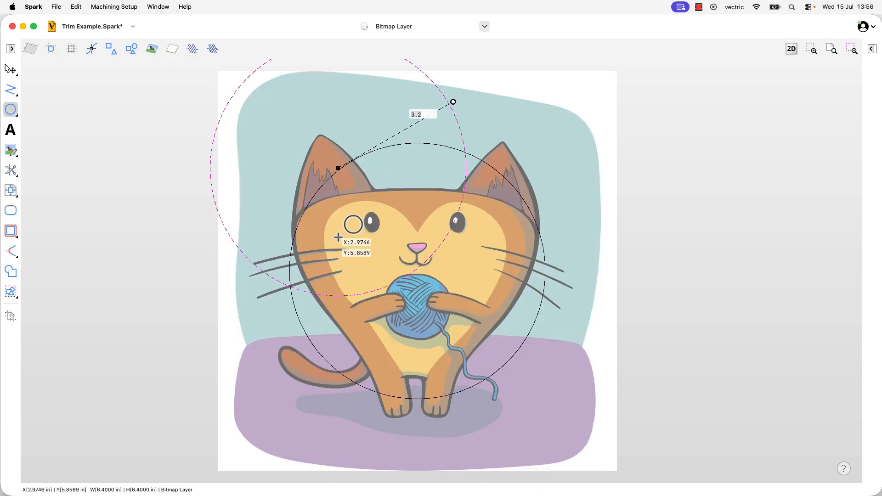
{"action": "key", "text": "super+z"}
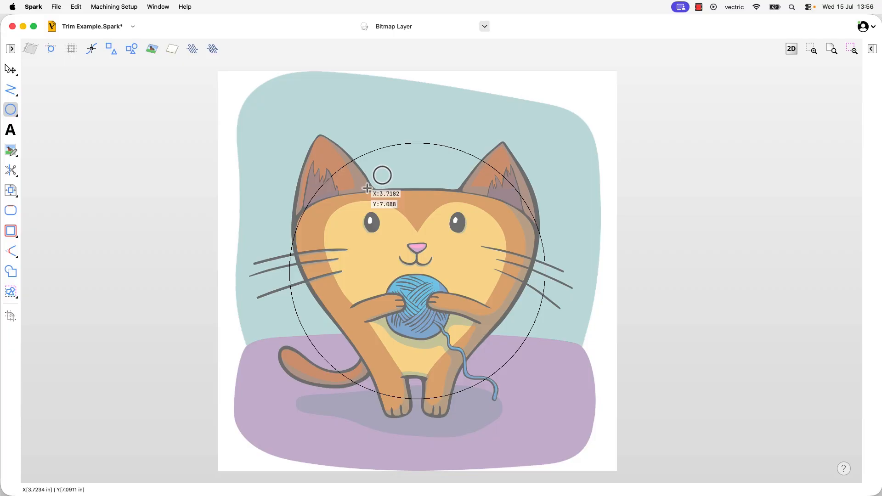
Start Trim Boundary on the cat picture and set it to keep only what lies inside the boundary.
{"action": "left_click", "coordinate": [11, 171]}
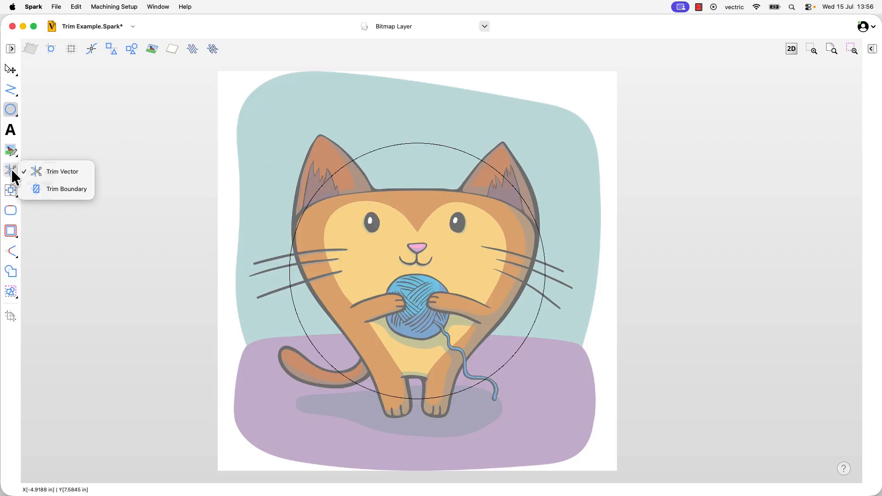
{"action": "left_click", "coordinate": [68, 190]}
{"action": "left_click", "coordinate": [546, 125]}
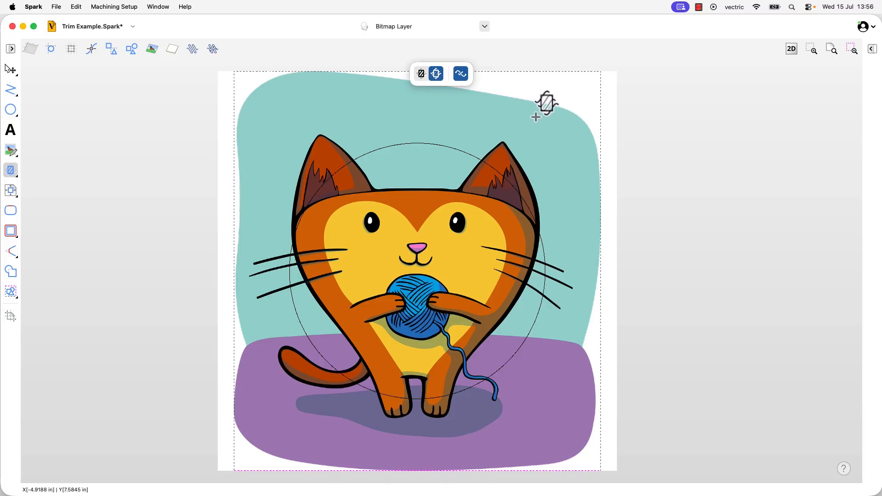
{"action": "left_click", "coordinate": [421, 75]}
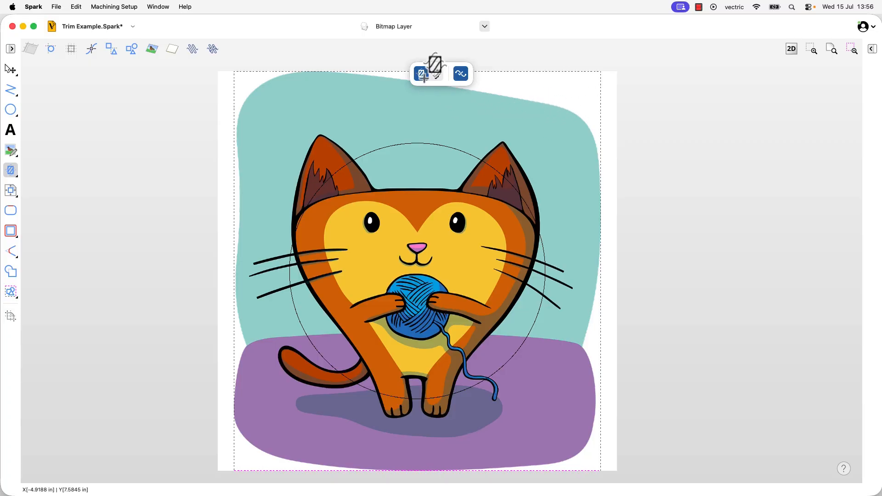
Try cropping the cat picture with the circle as boundary, undo the crop and repeat it.
{"action": "left_click", "coordinate": [456, 149]}
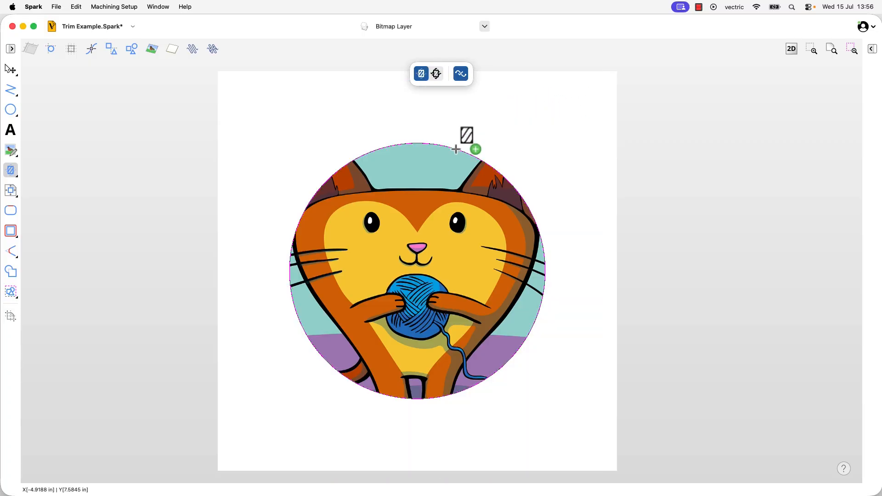
{"action": "key", "text": "super+z"}
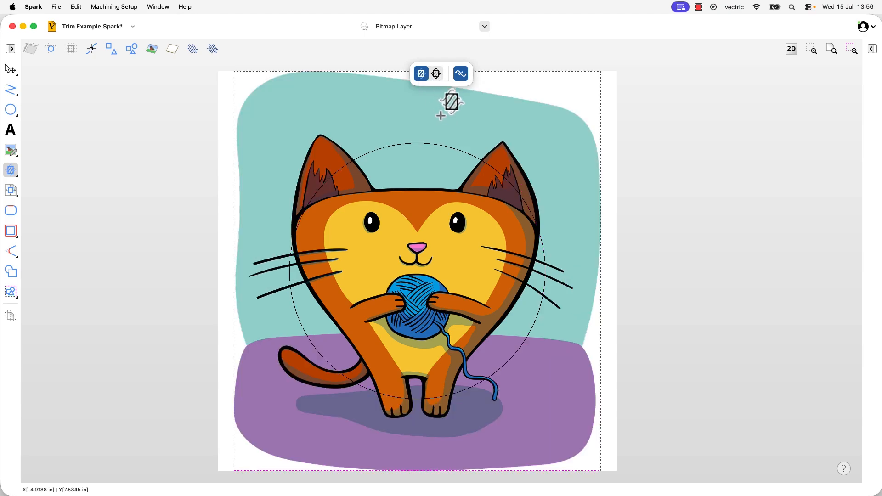
{"action": "left_click", "coordinate": [440, 145]}
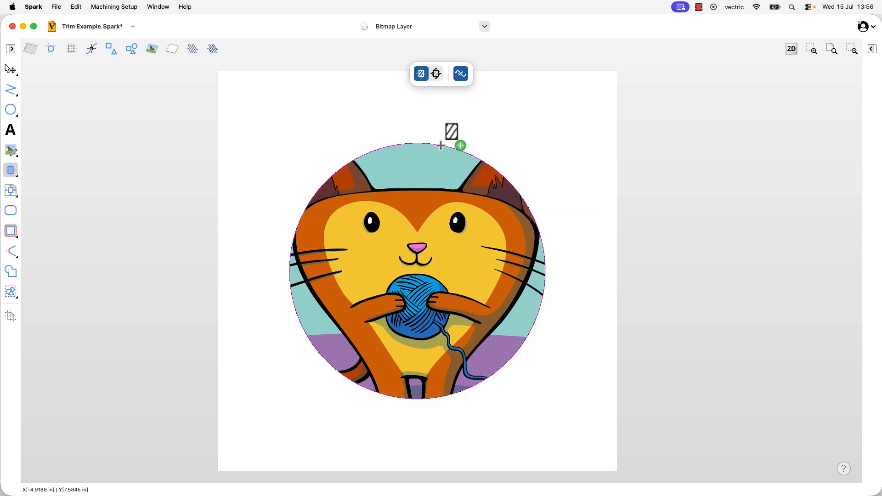
{"action": "left_click", "coordinate": [441, 146]}
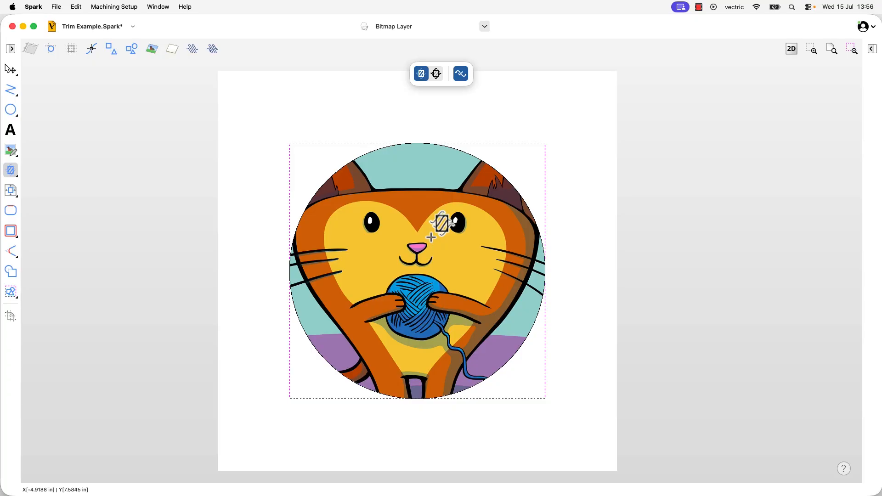
Try cutting the circle's interior out of the cat picture, undo the cut and set the trim back to keeping the inside.
{"action": "left_click", "coordinate": [440, 72]}
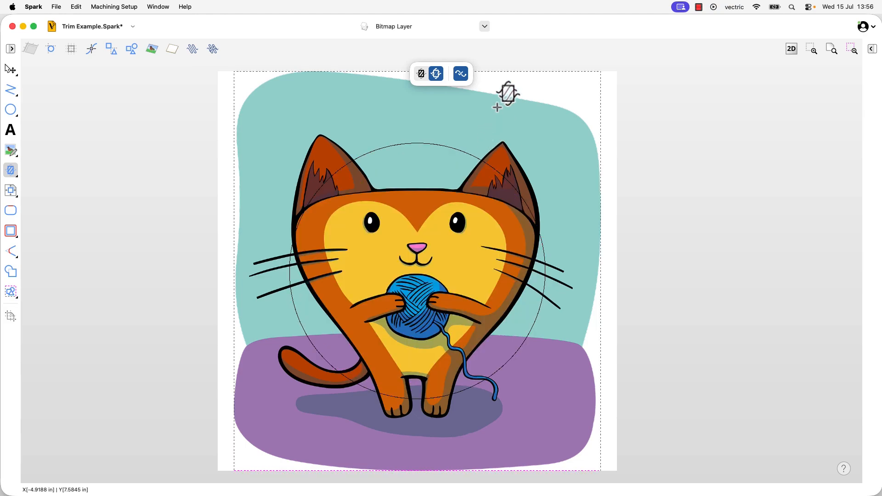
{"action": "left_click", "coordinate": [461, 152]}
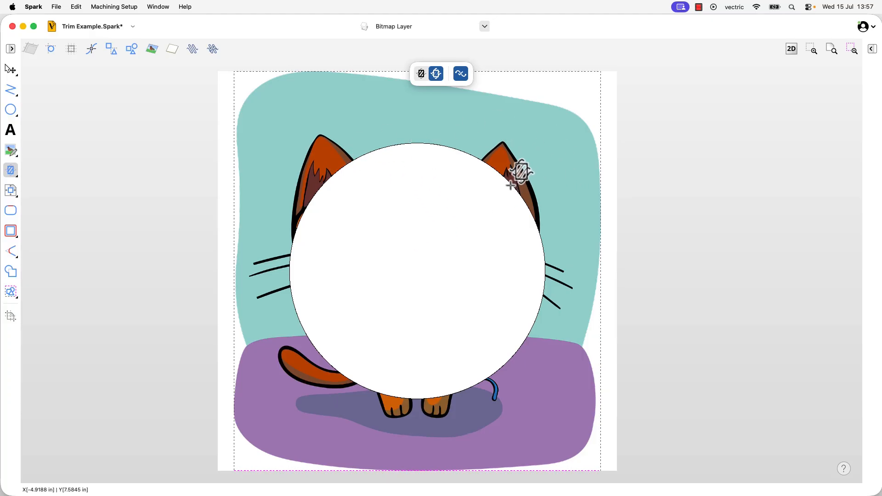
{"action": "key", "text": "super+z"}
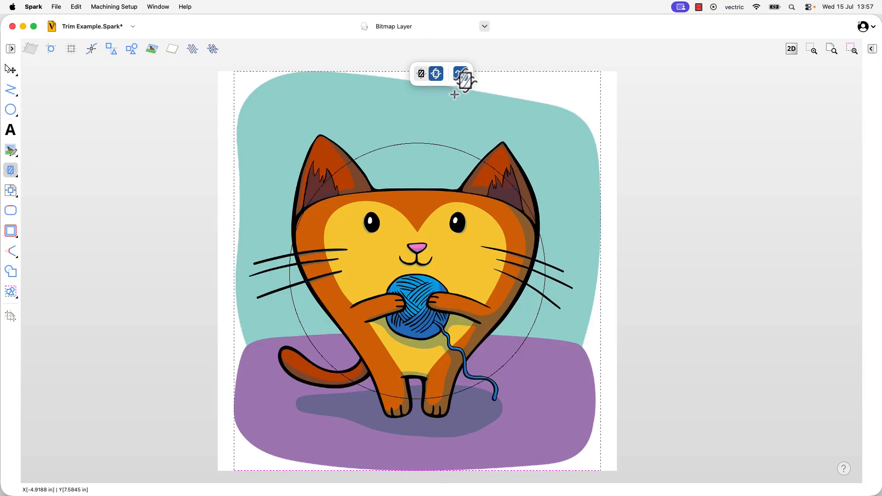
{"action": "left_click", "coordinate": [422, 74]}
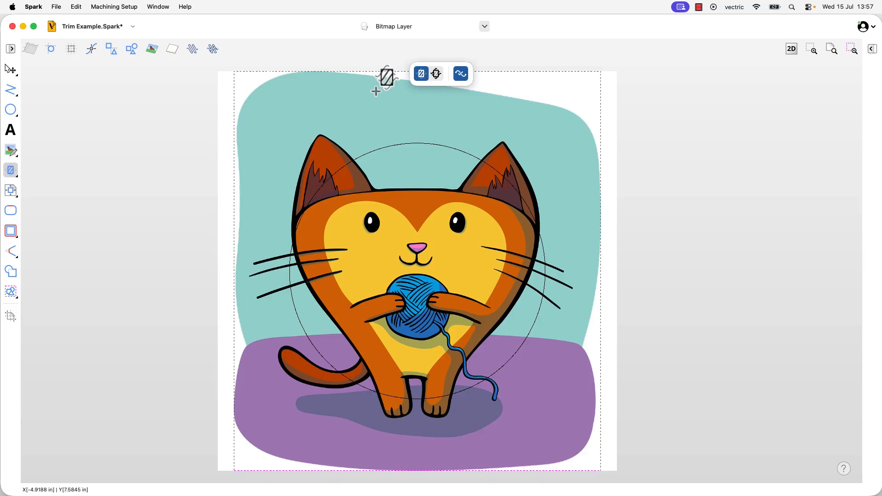